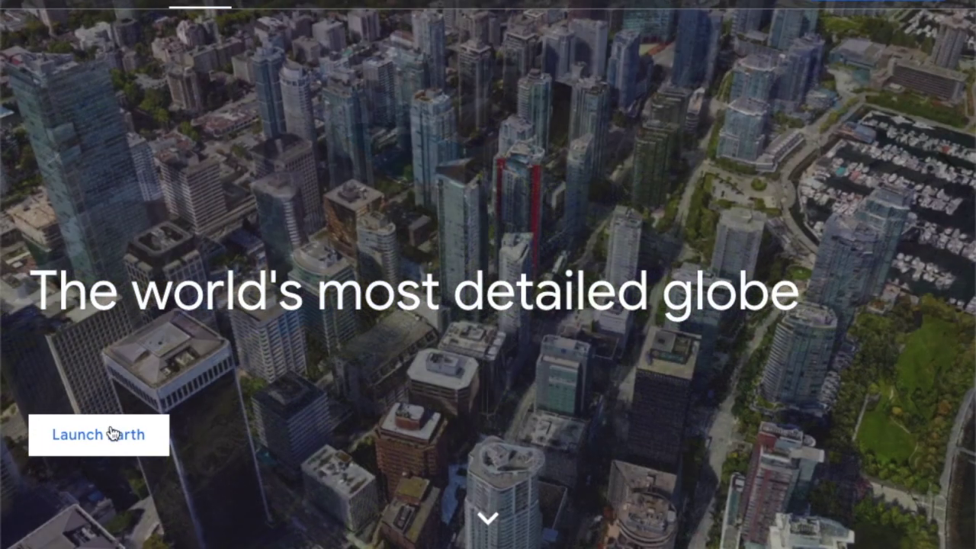
Launch Google Earth in the browser and finish the introduction to enter the globe
left_click(111, 433)
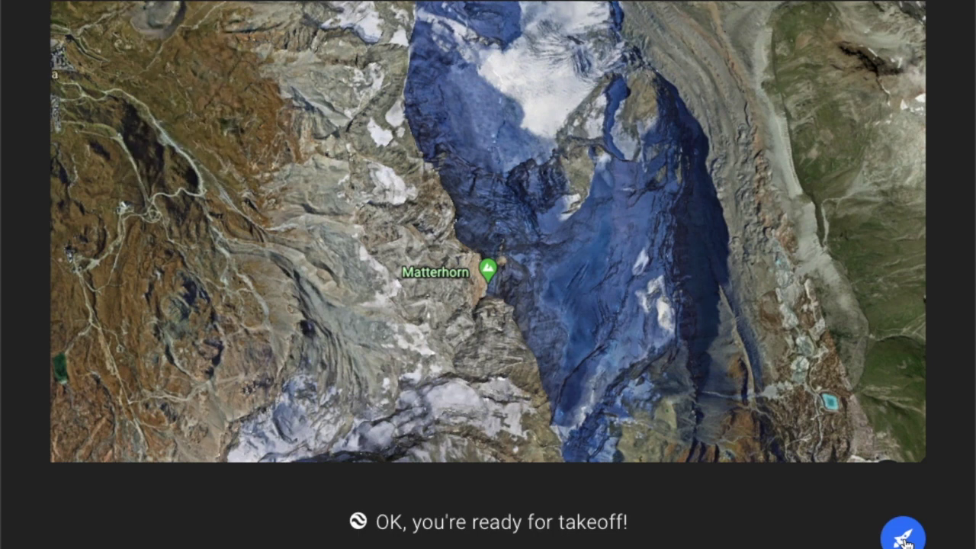
left_click(903, 537)
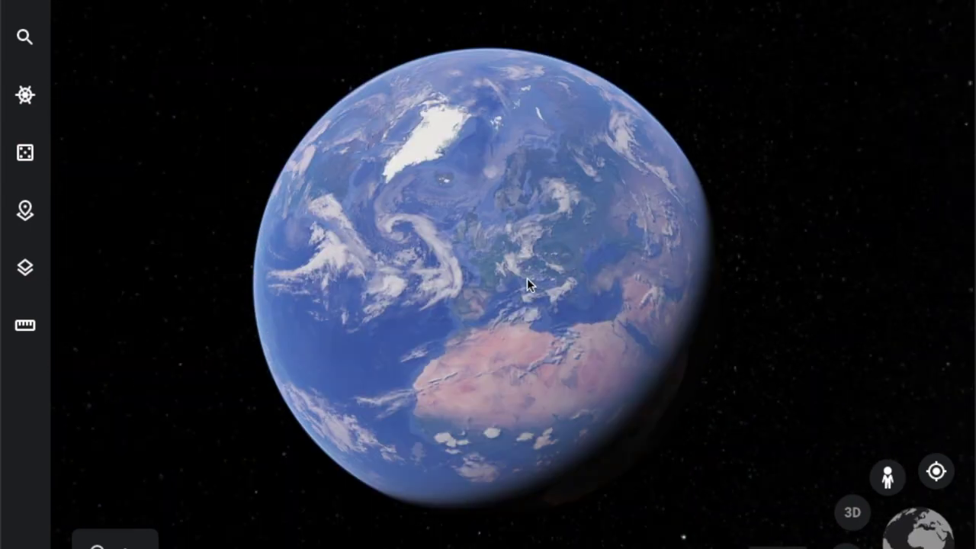
Explore the globe by zooming out and in and rotating it around Africa and the Atlantic
scroll(527, 278, "up", 5)
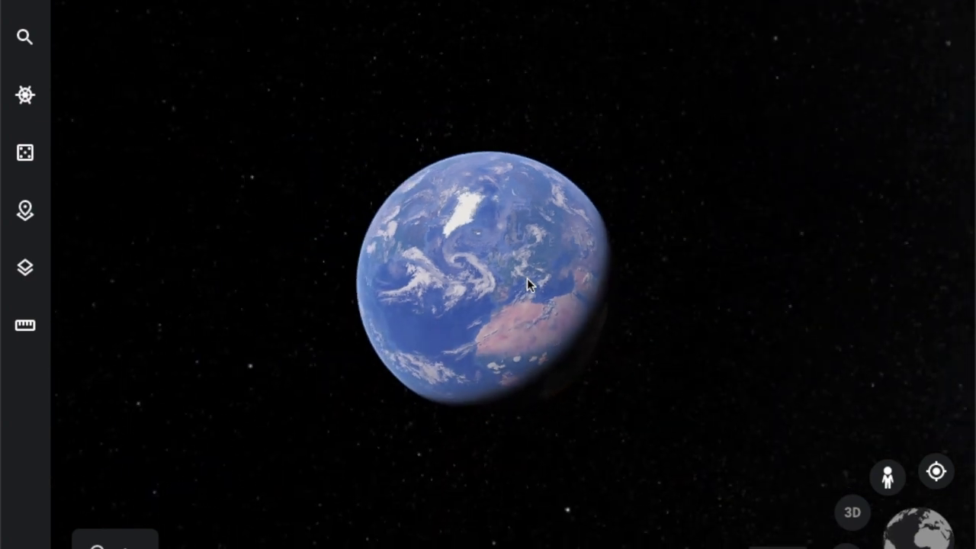
scroll(516, 335, "down", 3)
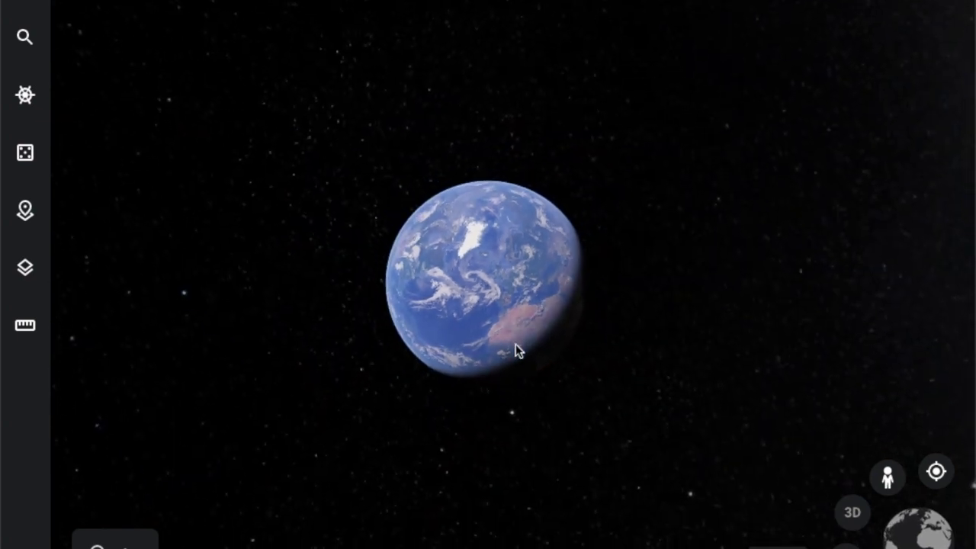
left_click_drag(515, 350, 501, 240)
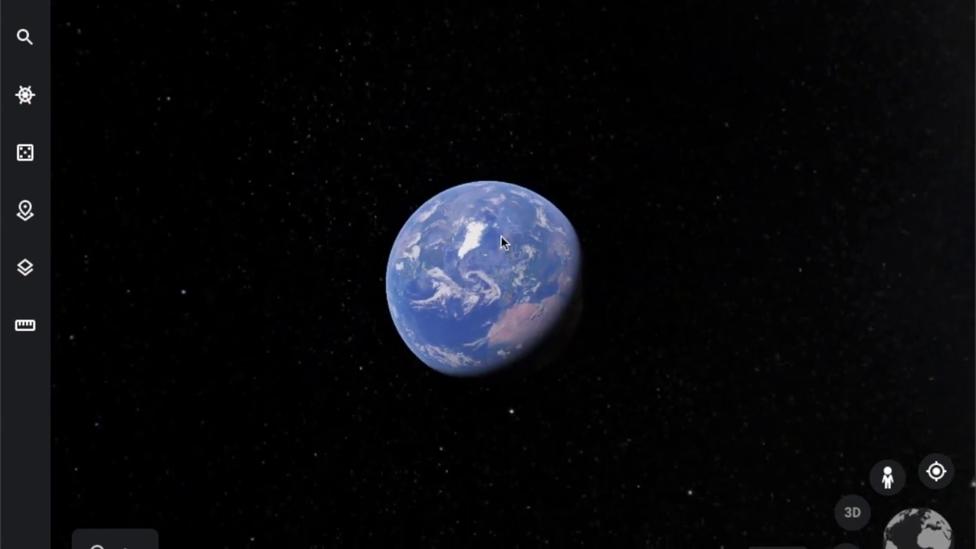
scroll(501, 239, "up", 1)
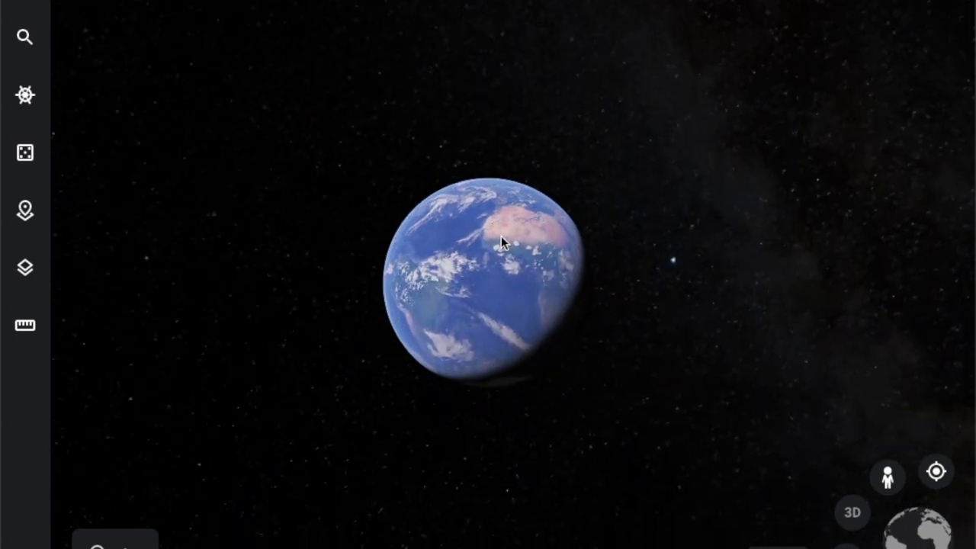
scroll(501, 239, "up", 3)
scroll(501, 239, "up", 3)
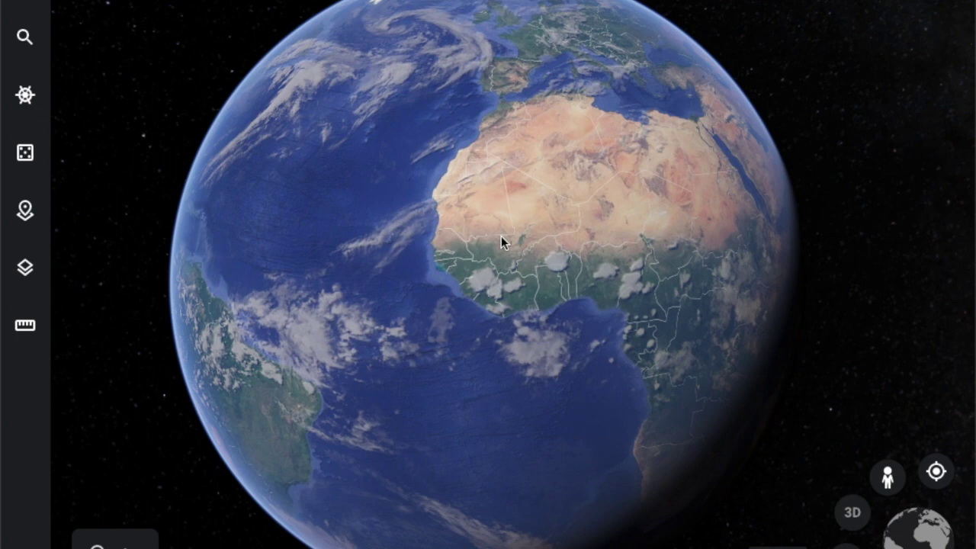
left_click_drag(500, 239, 539, 239)
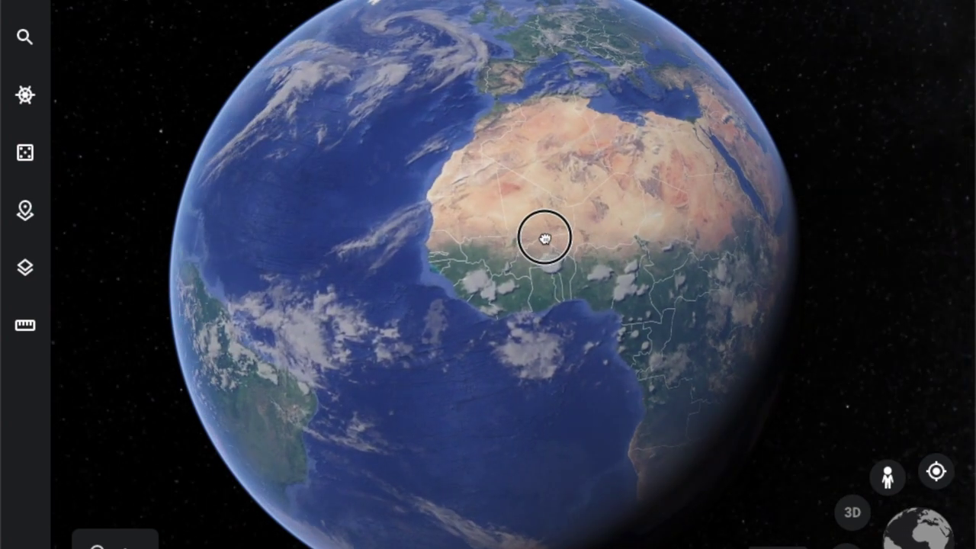
left_click_drag(536, 196, 522, 130)
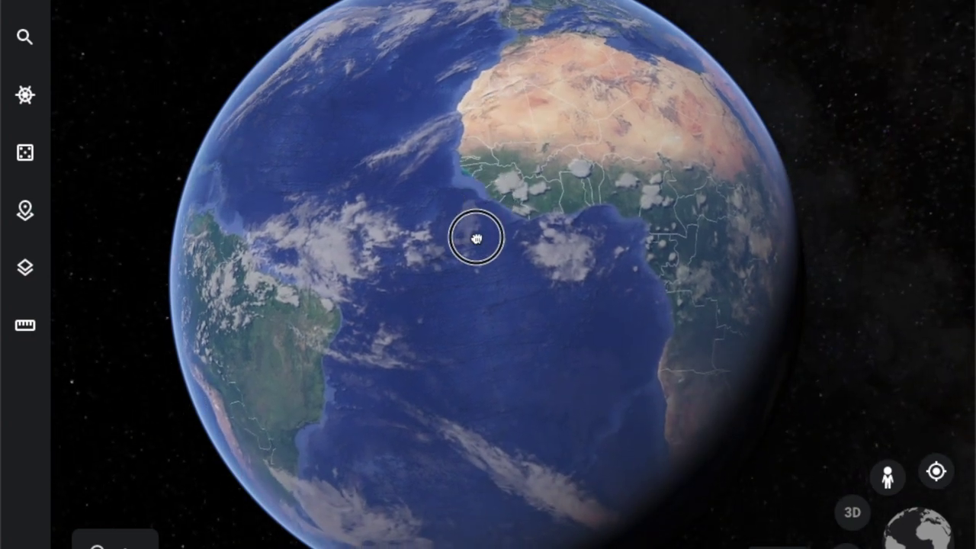
left_click_drag(477, 239, 464, 291)
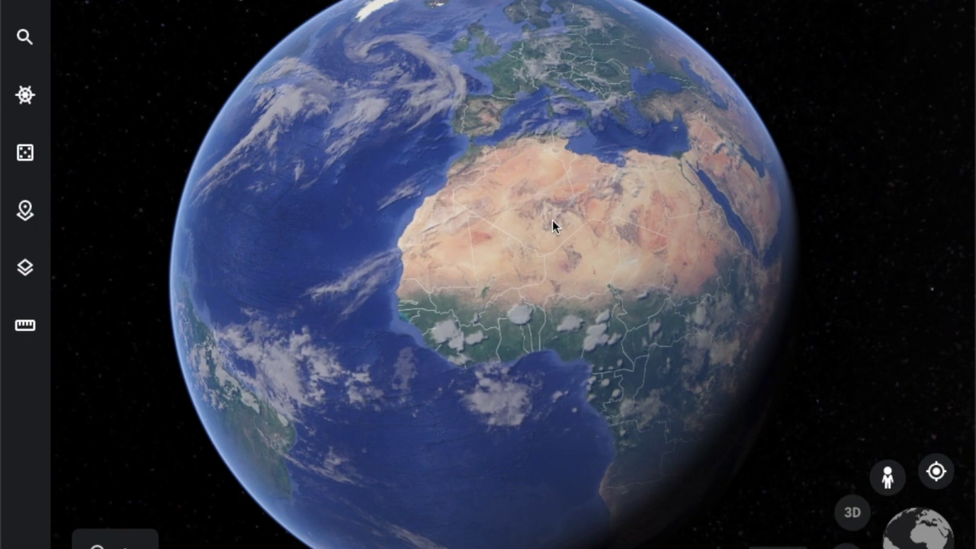
Move to the US East Coast, tilt the view into 3D, and examine the ocean floor off the Carolinas up close
left_click(381, 410)
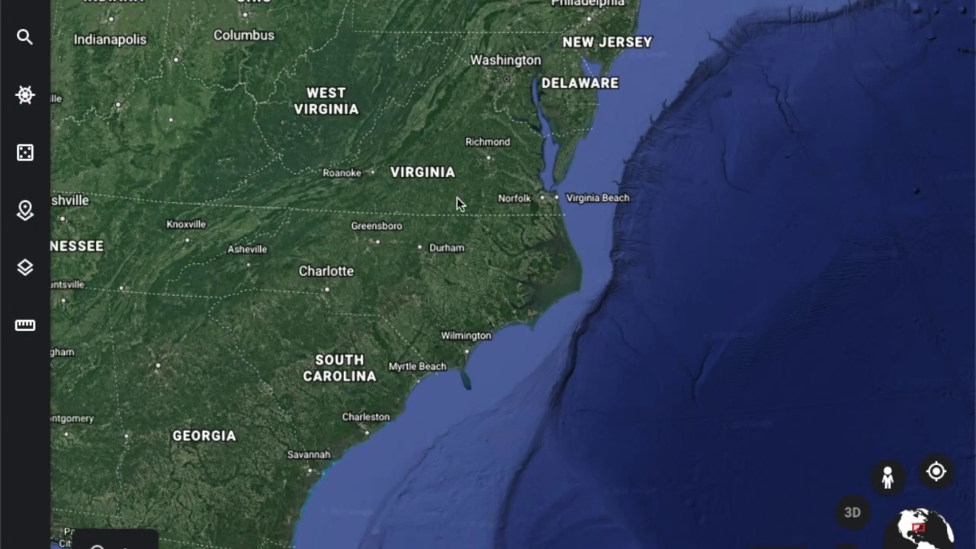
left_click(539, 101)
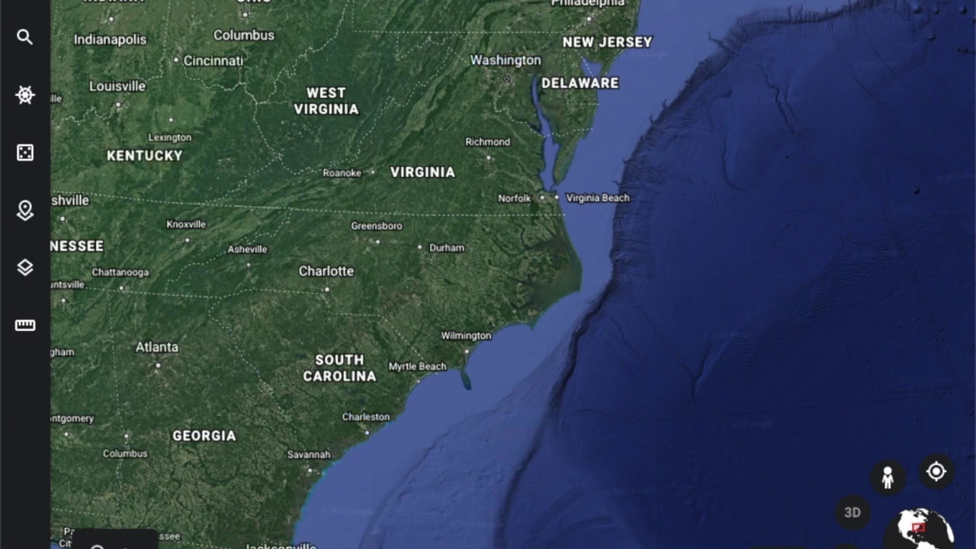
middle_click_drag(537, 100, 537, 6)
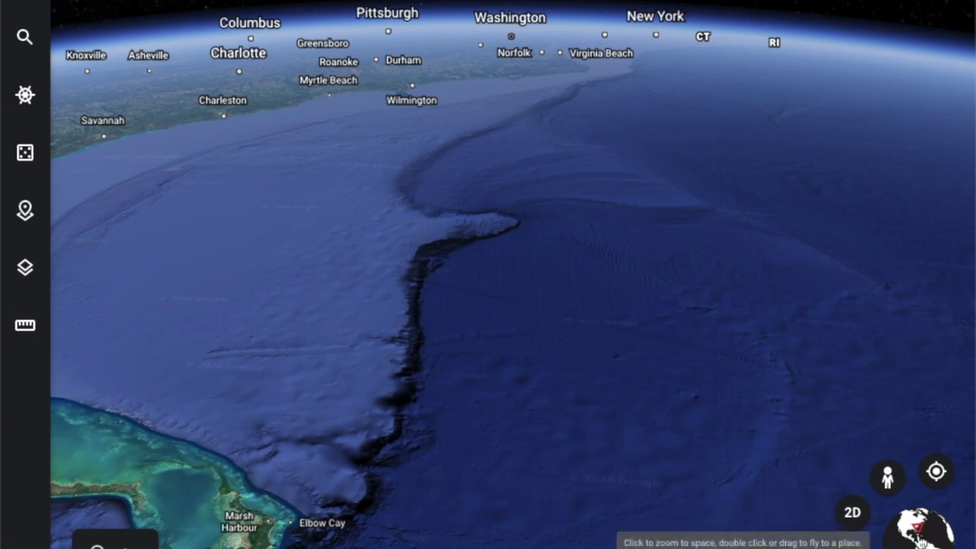
left_click_drag(579, 137, 561, 332)
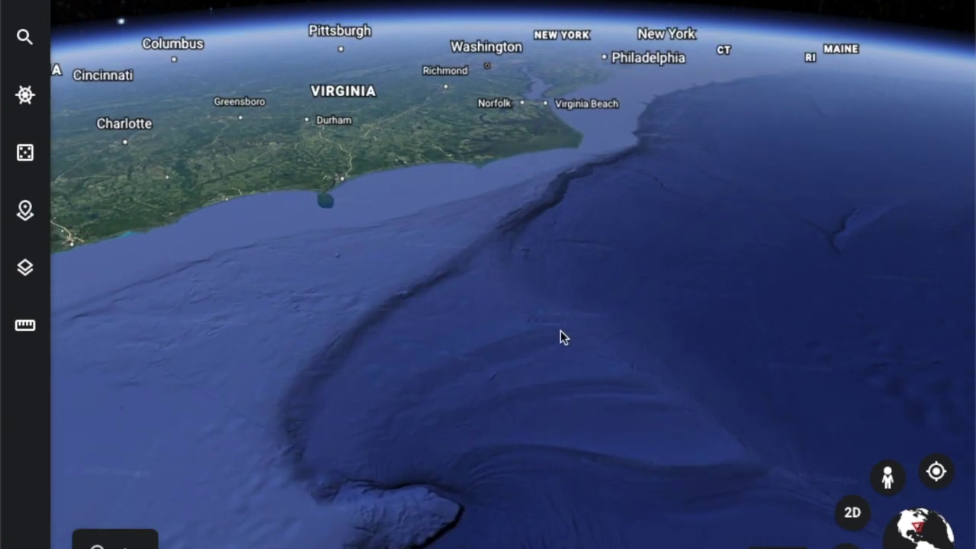
scroll(561, 330, "up", 5)
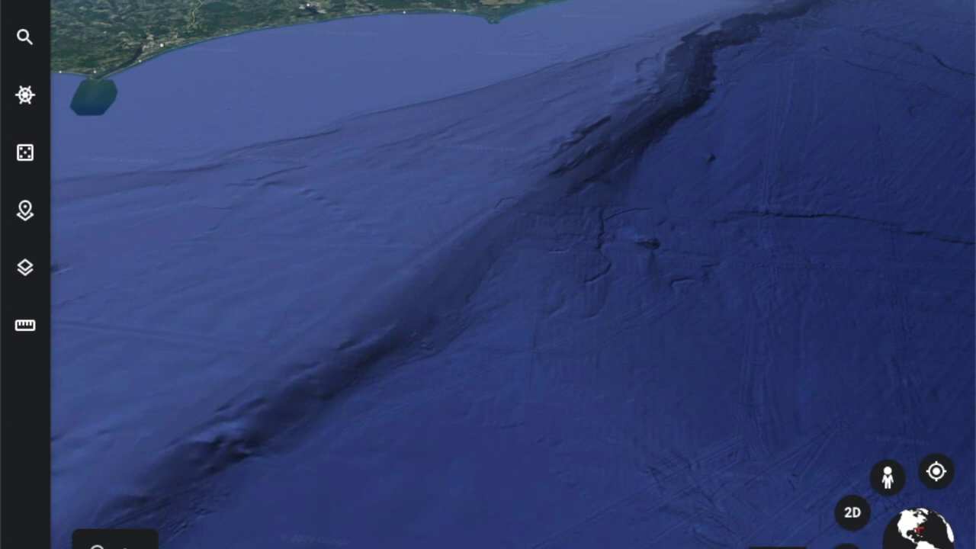
Rotate the tilted view to face west and travel along the South Carolina coast to the land near Savannah
left_click(846, 547)
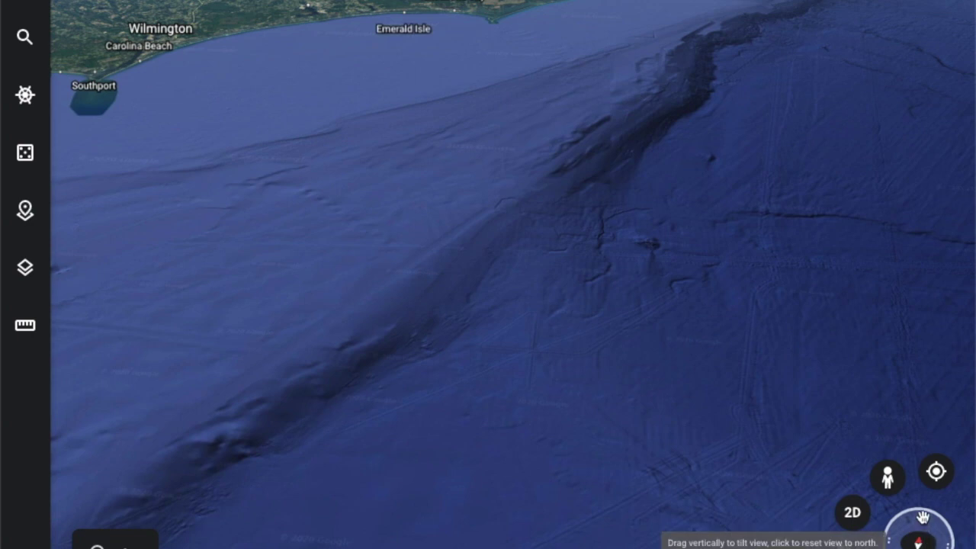
left_click_drag(940, 521, 844, 546)
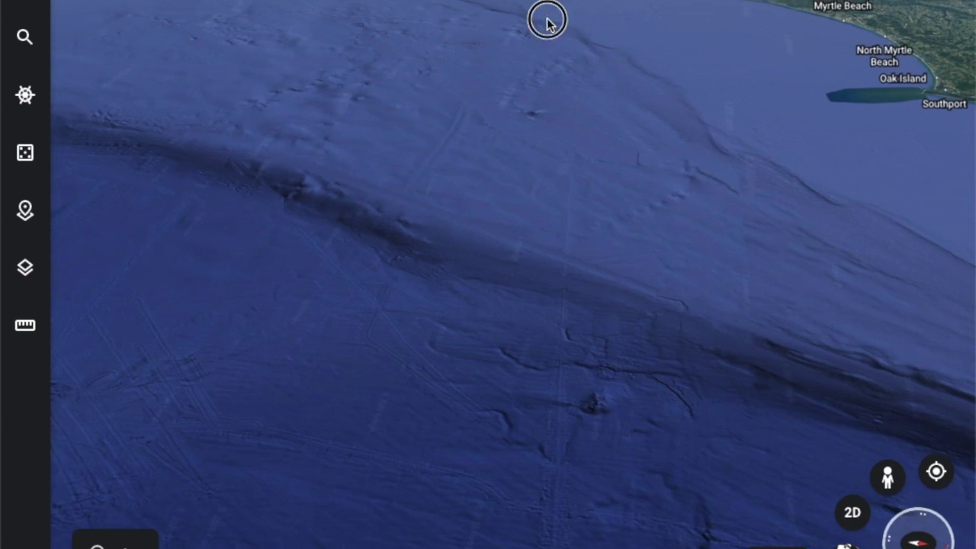
left_click_drag(398, 293, 459, 421)
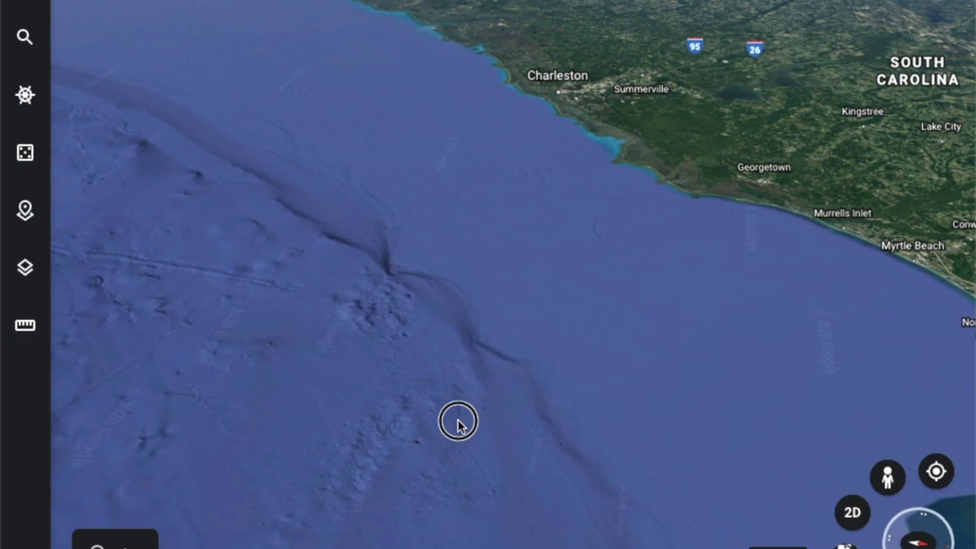
left_click_drag(616, 75, 440, 441)
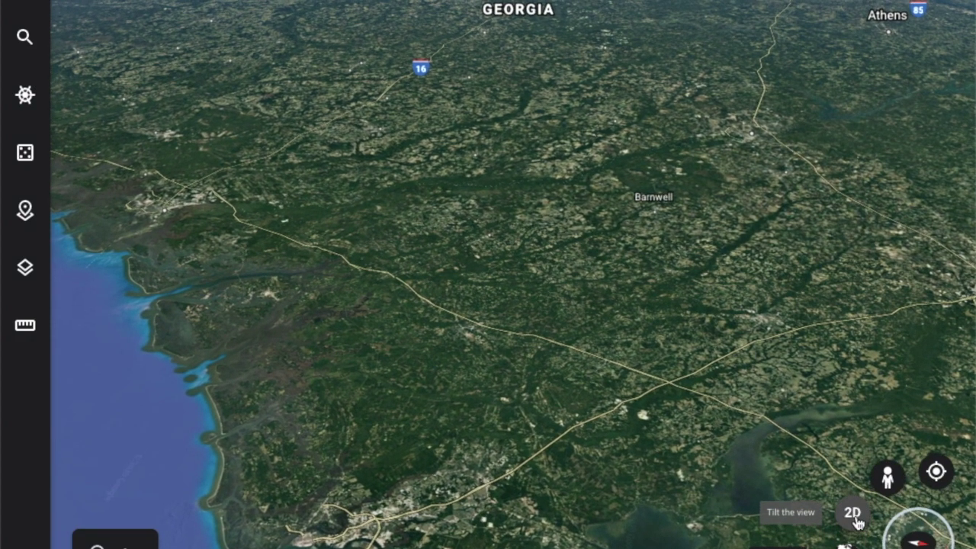
Switch the map back to the flat 2D view and look over the main menu options
left_click(853, 513)
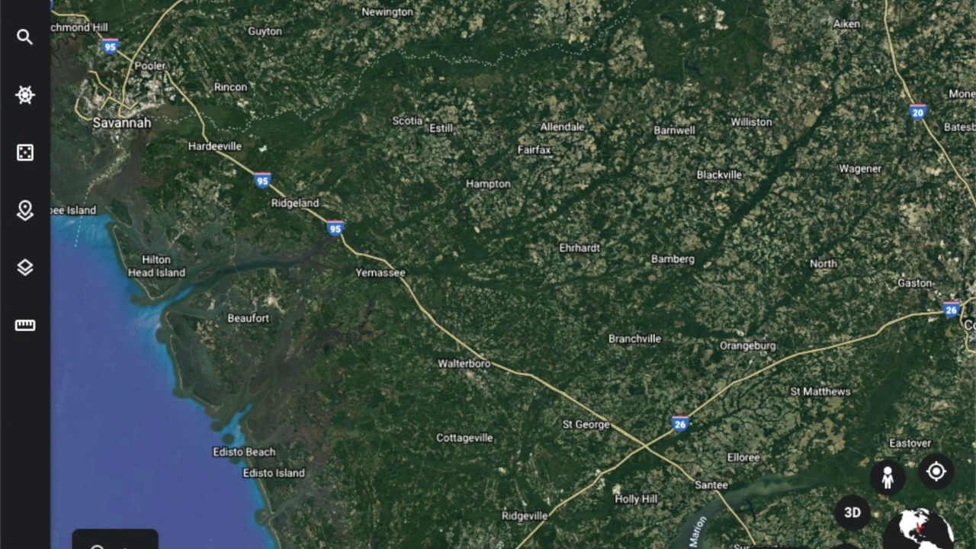
left_click(25, 1)
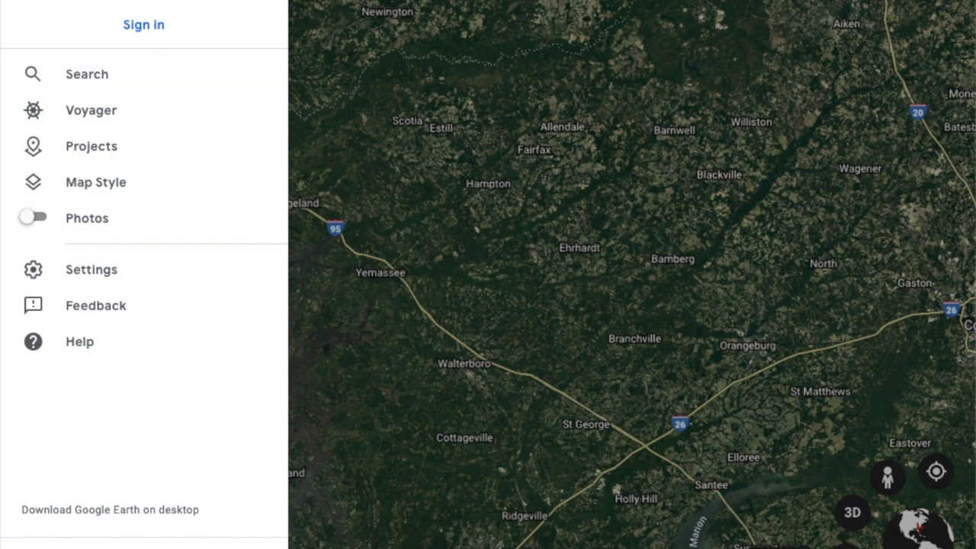
left_click(255, 1)
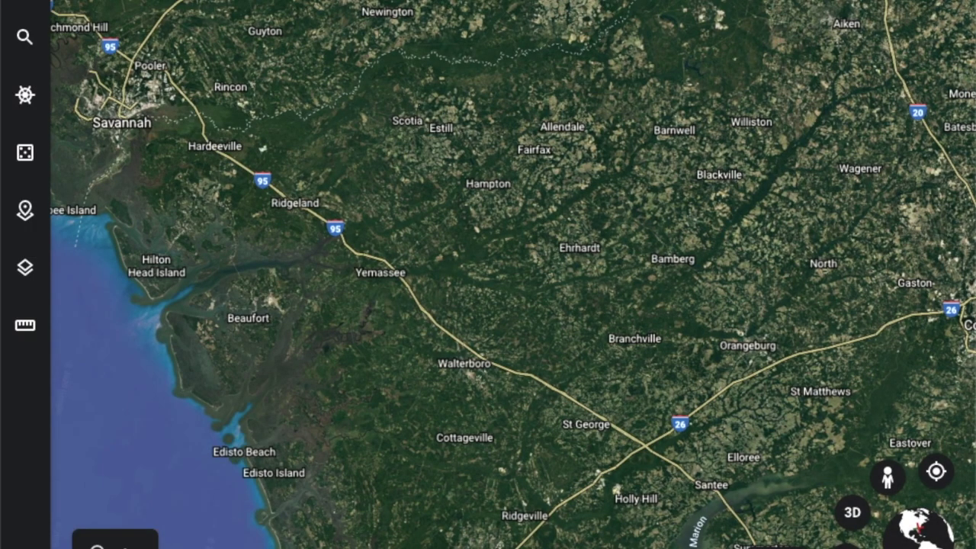
Search for "Colosseum" and fly to the result at Piazza del Colosseo in Rome
left_click(26, 38)
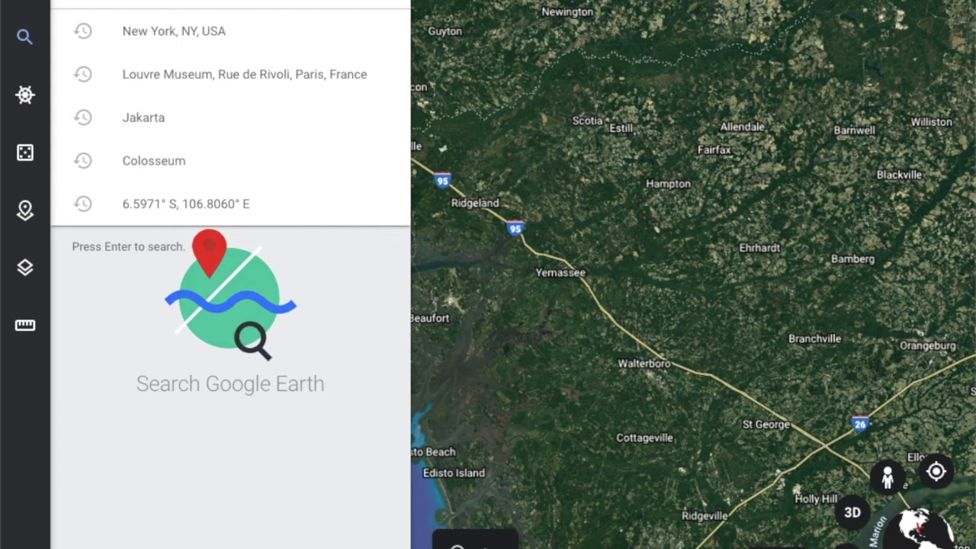
type("Colosseum")
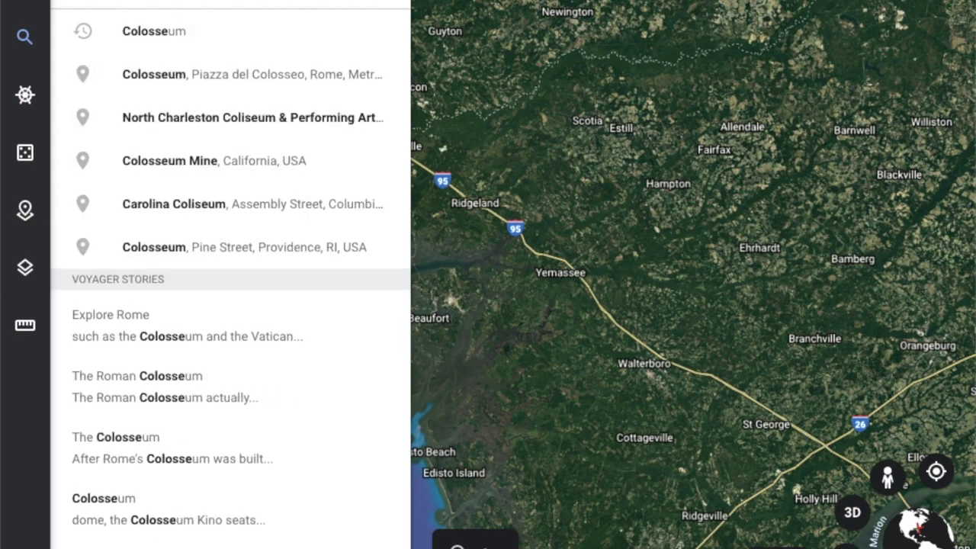
left_click(163, 74)
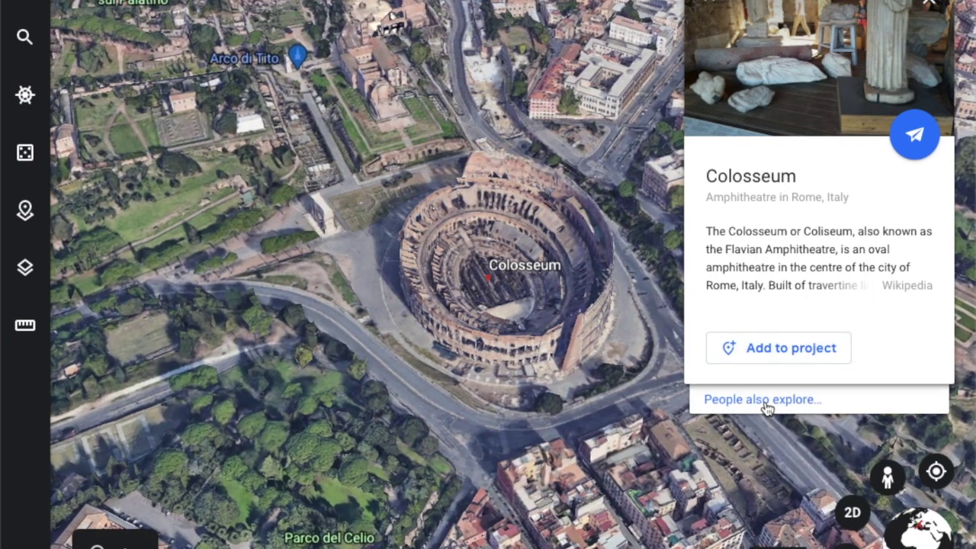
Browse the related places Roman Forum, Pantheon and Trevi Fountain, and return to the Colosseum's information card
left_click(765, 403)
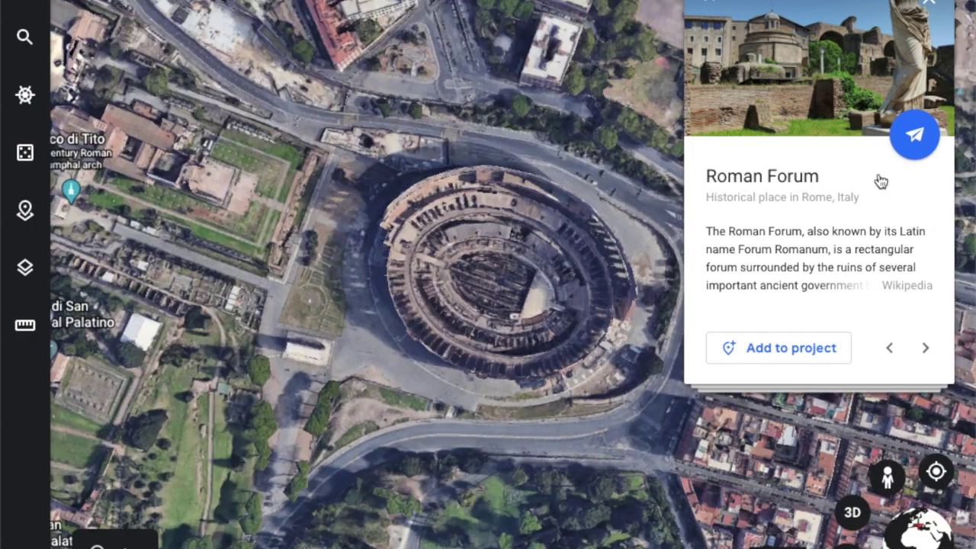
left_click(924, 349)
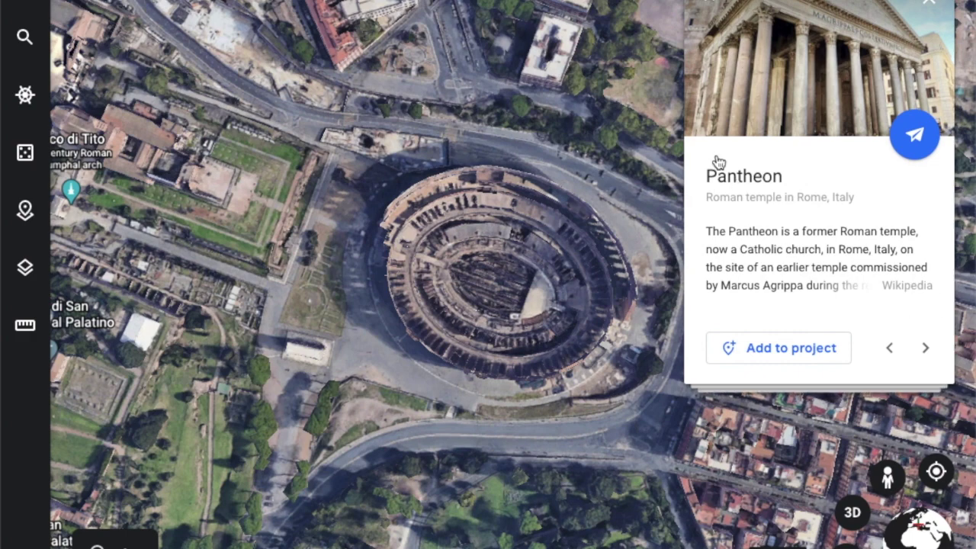
left_click(925, 348)
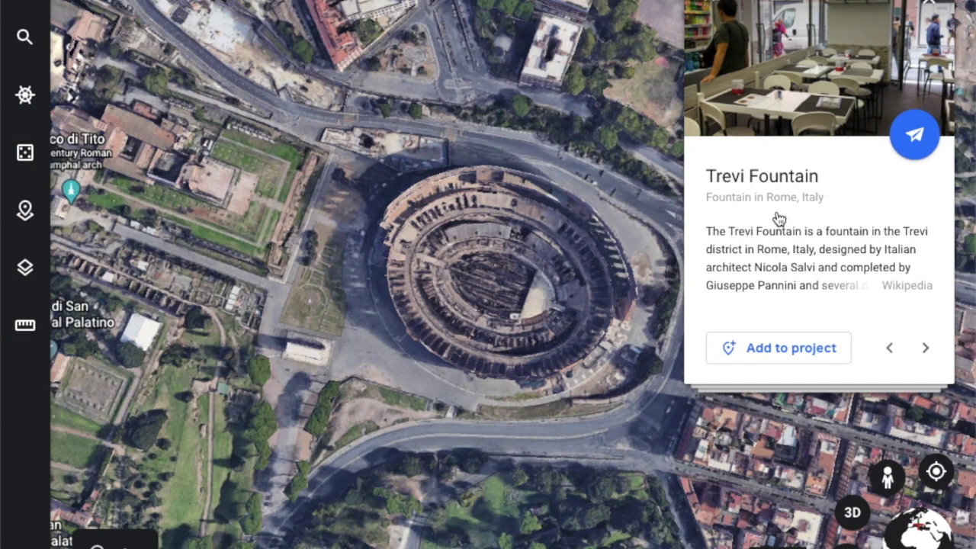
left_click(889, 348)
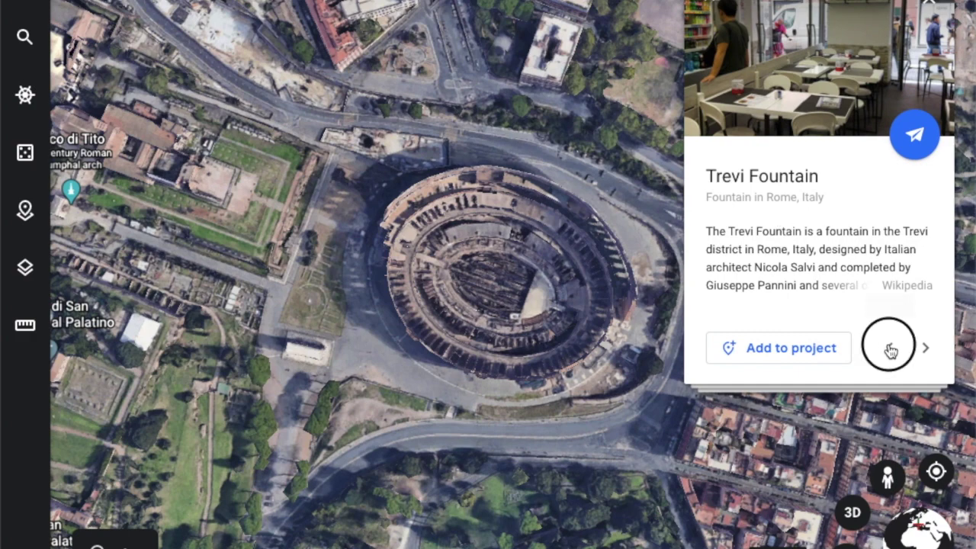
left_click(889, 351)
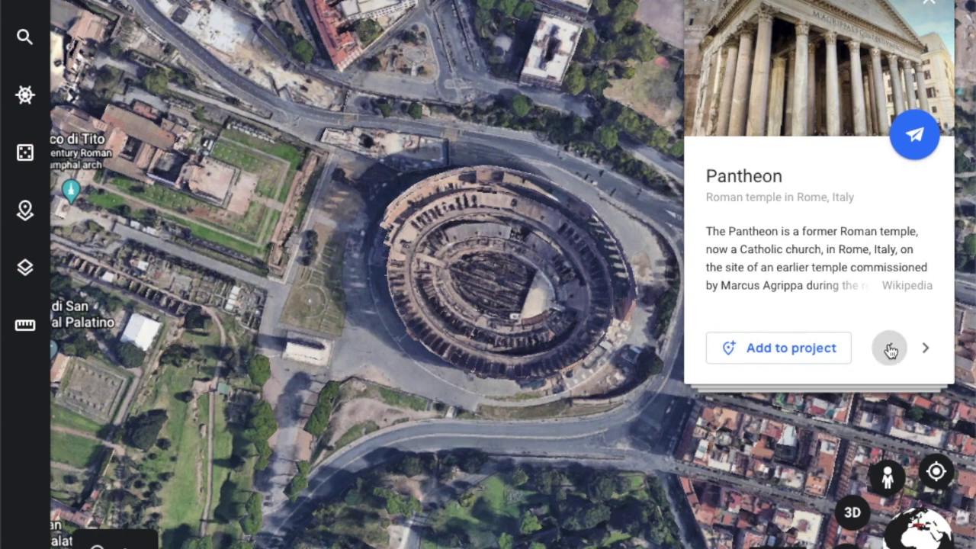
left_click(889, 349)
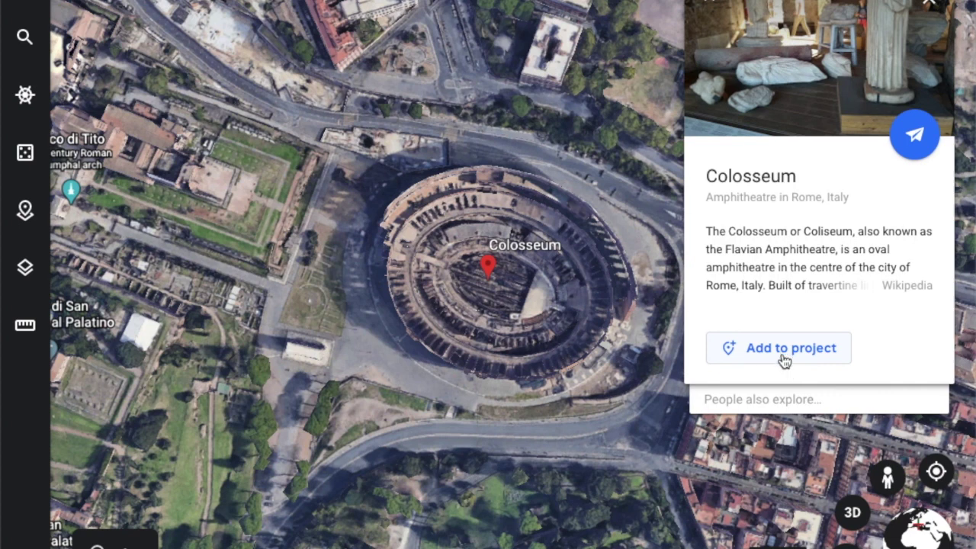
Try to save the Colosseum to a new project without signing in, and close its information card
left_click(784, 356)
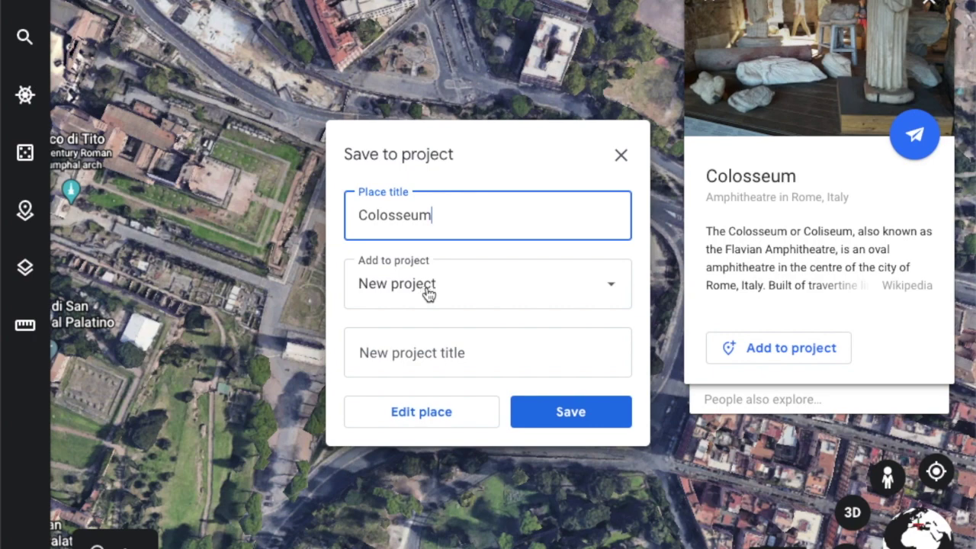
left_click(537, 412)
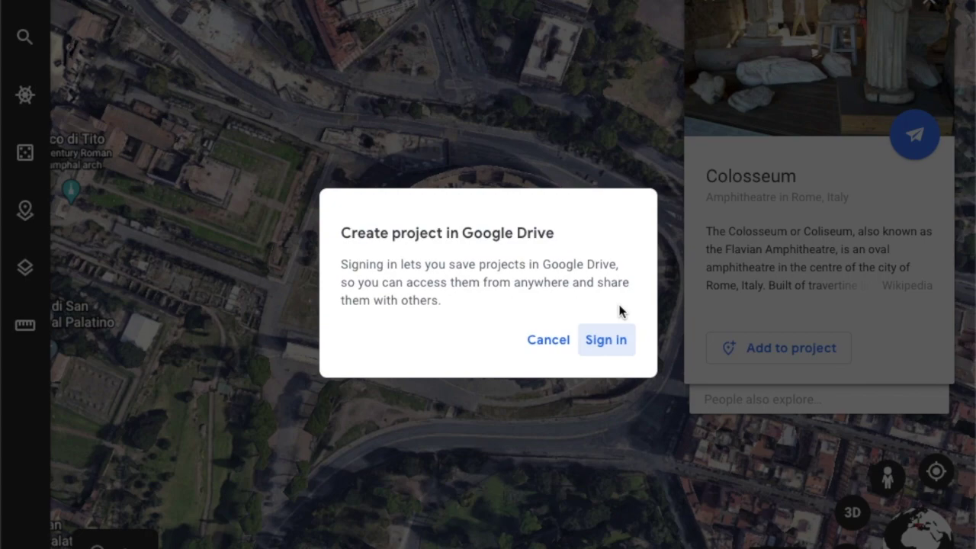
left_click(547, 340)
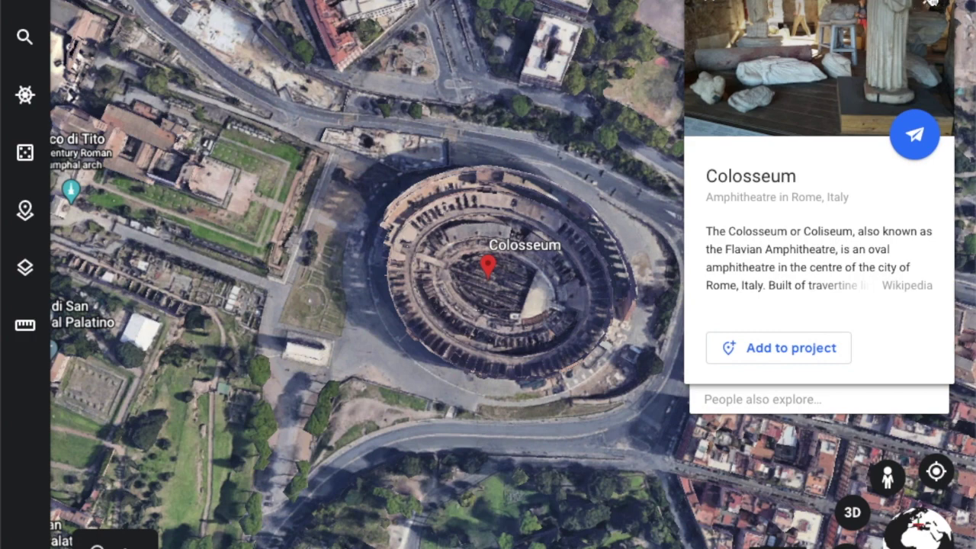
left_click(931, 3)
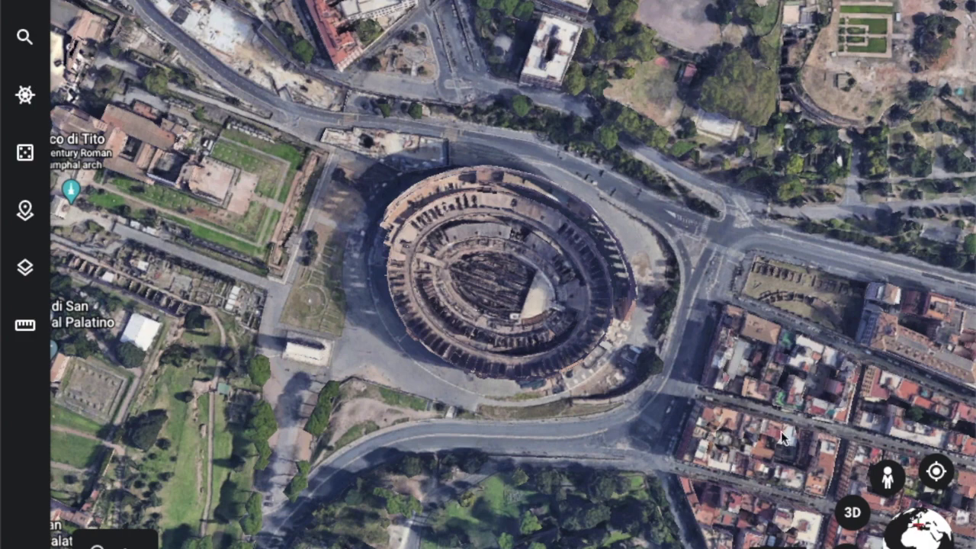
Enter Street View inside the Colosseum and tilt the view from the walkway up to the wooden ceiling
left_click_drag(888, 478, 616, 298)
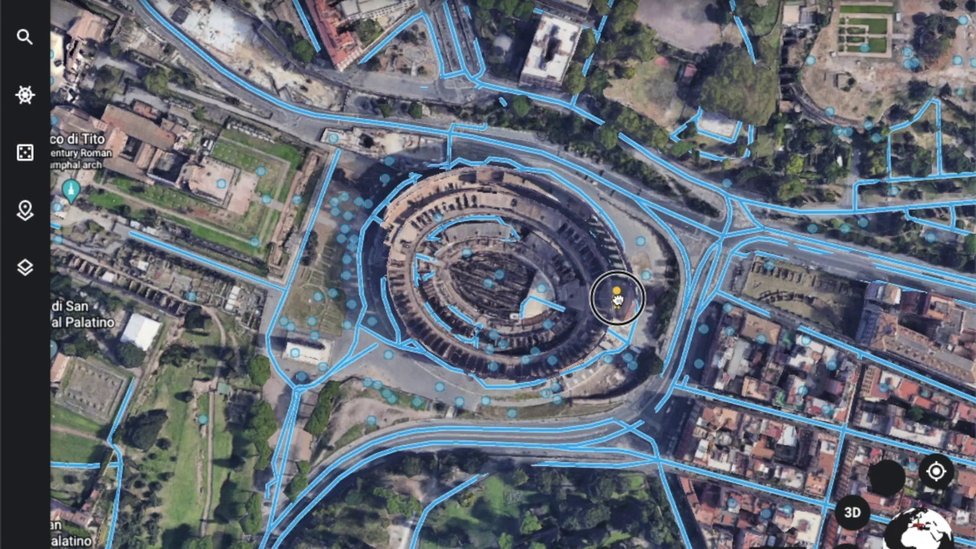
left_click_drag(617, 298, 550, 293)
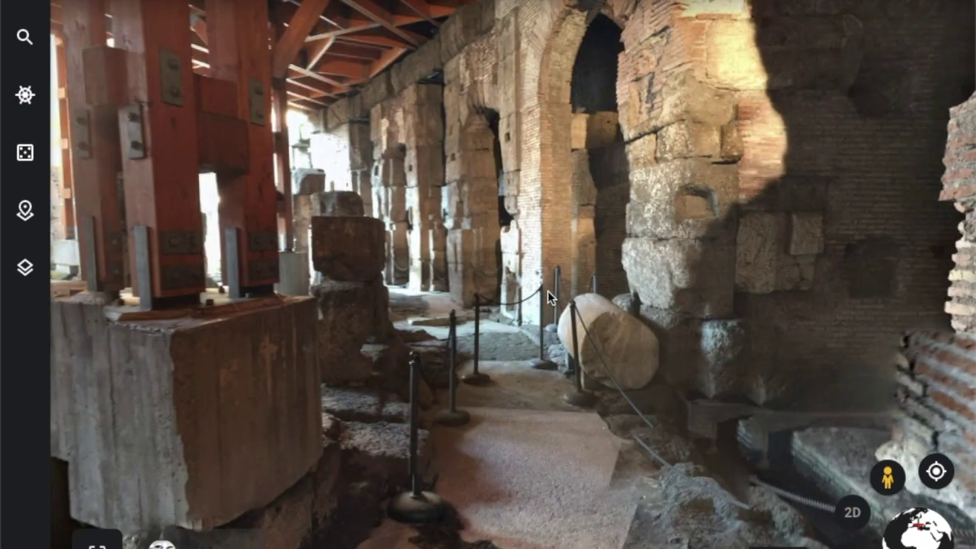
left_click(508, 370)
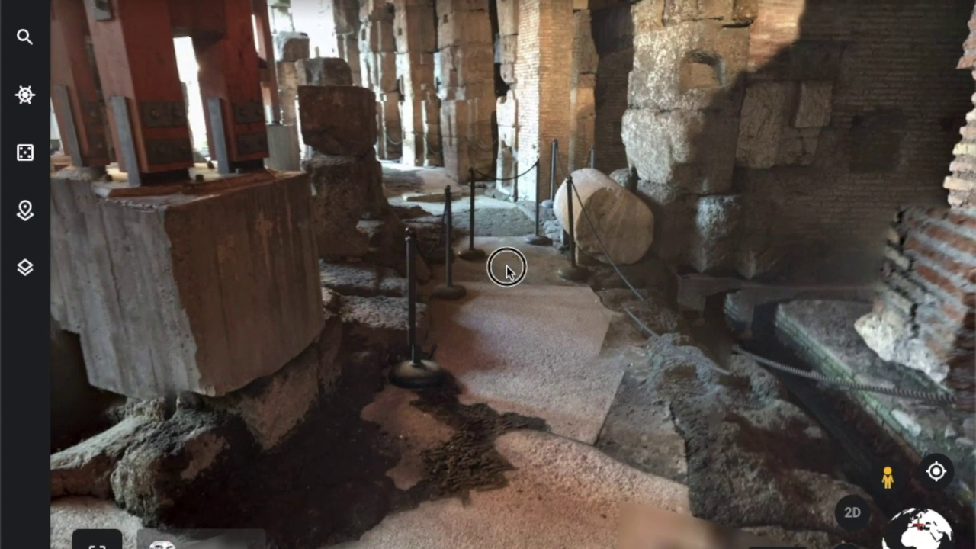
left_click_drag(507, 266, 499, 509)
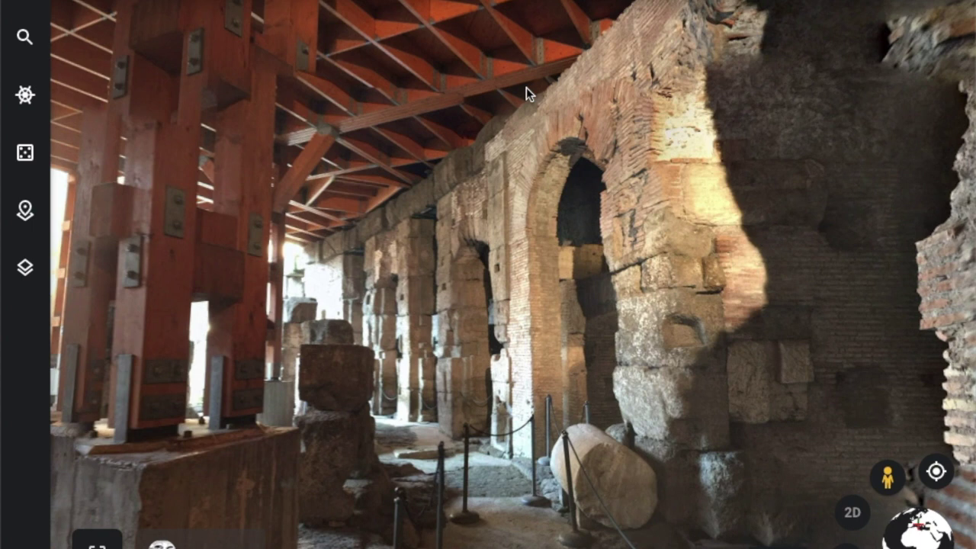
Turn the view around the Colosseum's interior ruins, and leave Street View for the map
left_click_drag(454, 117, 791, 77)
left_click_drag(394, 148, 698, 130)
left_click_drag(409, 180, 631, 177)
left_click_drag(359, 199, 590, 192)
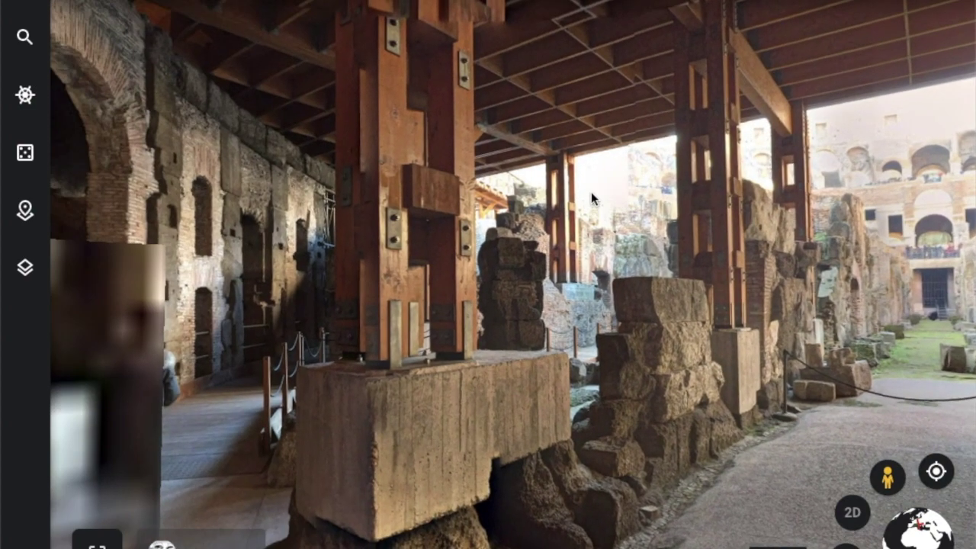
left_click_drag(331, 190, 567, 181)
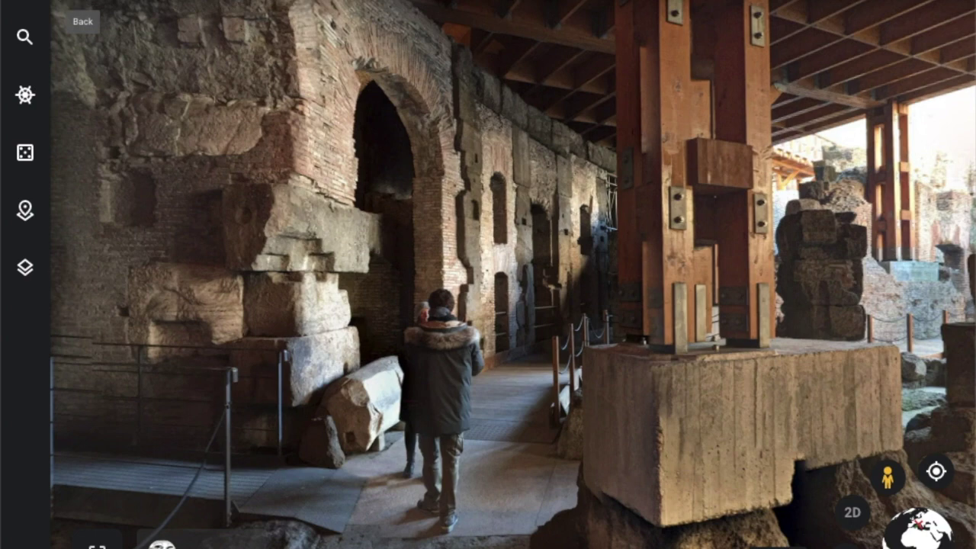
left_click(83, 2)
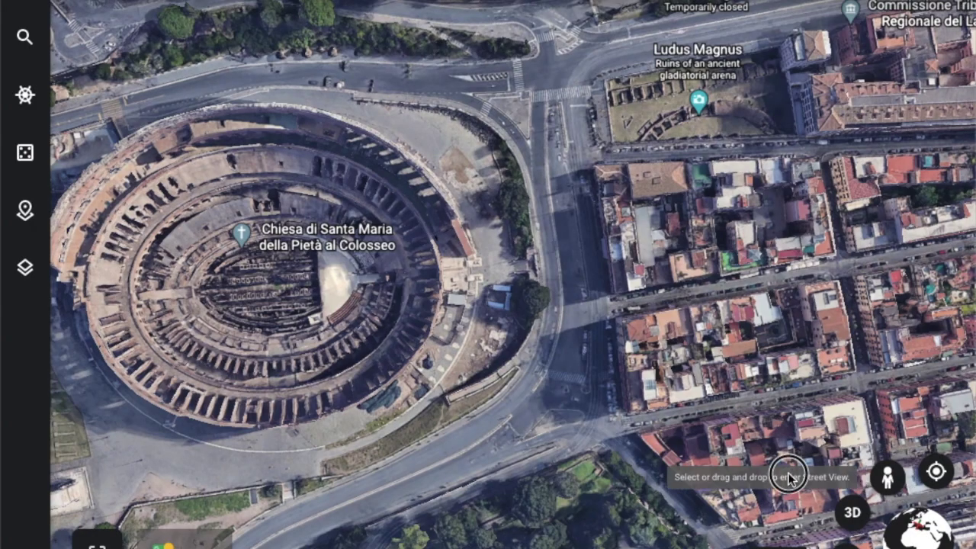
Enter Street View on Via Celio Vibenna outside the Colosseum, and look along its facade and the road
left_click_drag(887, 478, 511, 426)
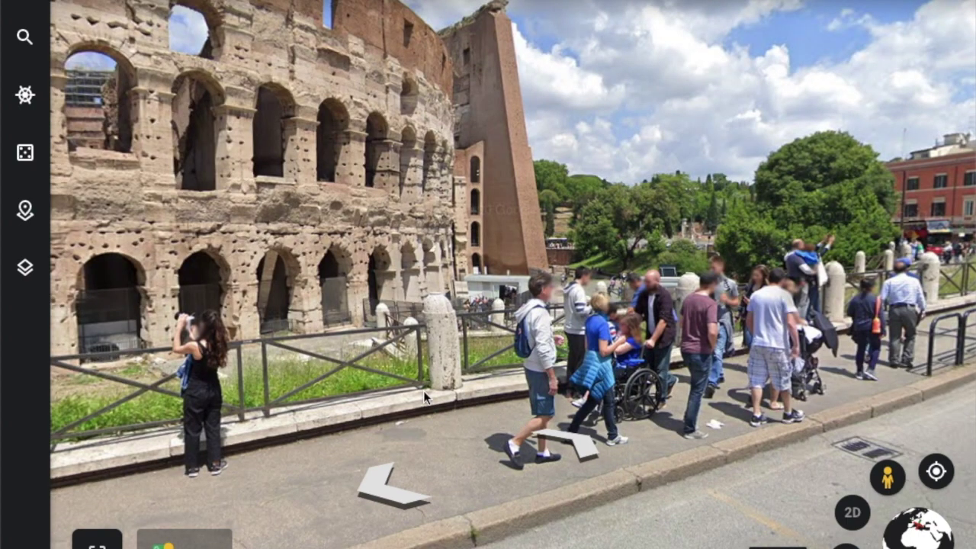
left_click(518, 377)
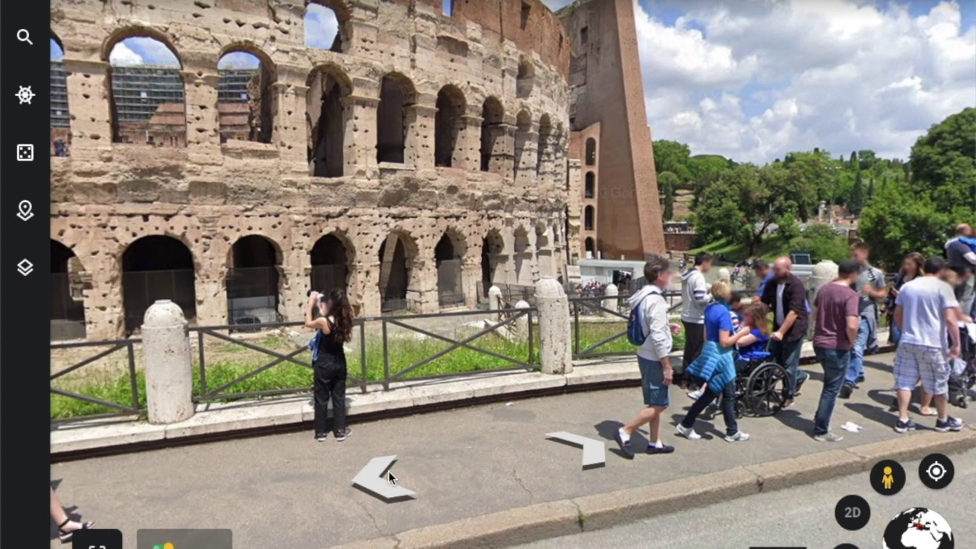
left_click(322, 388)
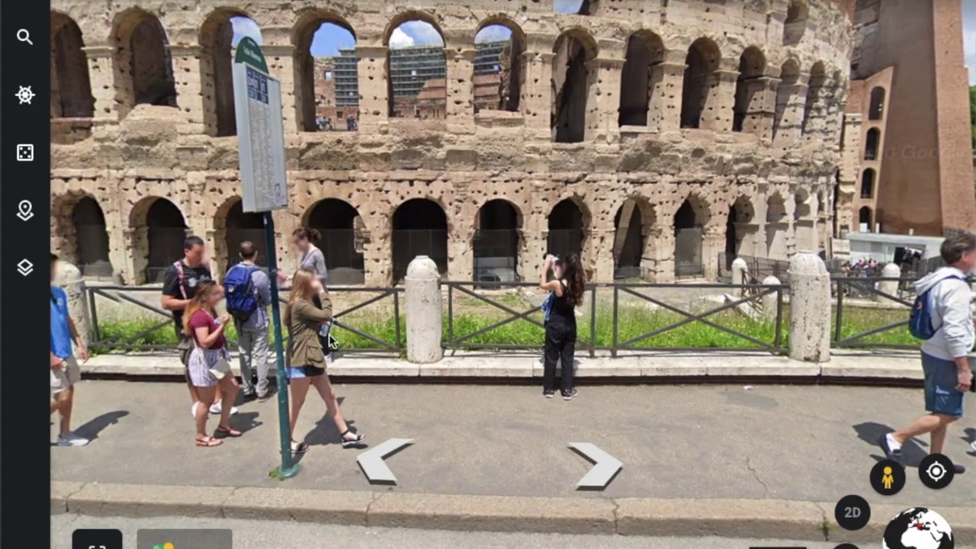
left_click_drag(89, 359, 289, 305)
left_click_drag(677, 317, 926, 328)
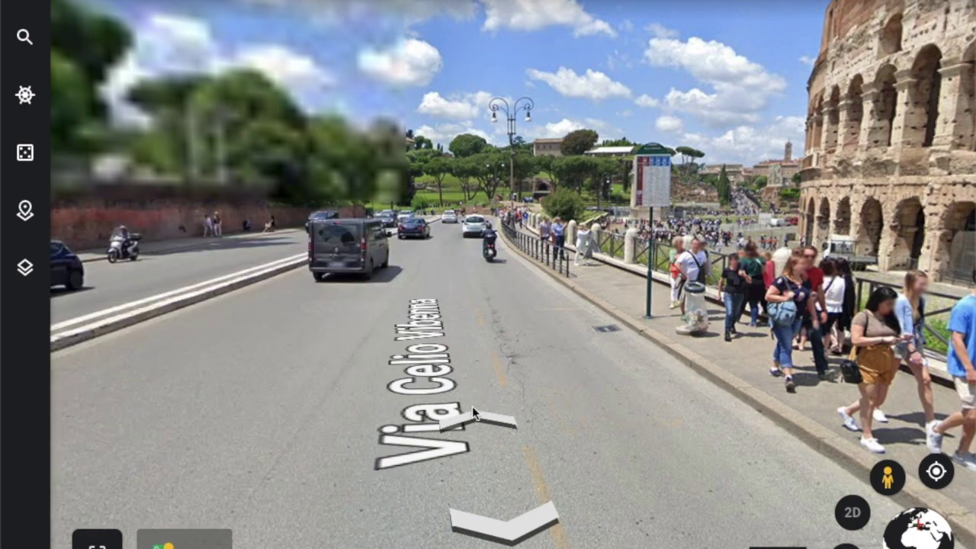
Move forward along Via Celio Vibenna in Street View, past the Colosseum
left_click(472, 414)
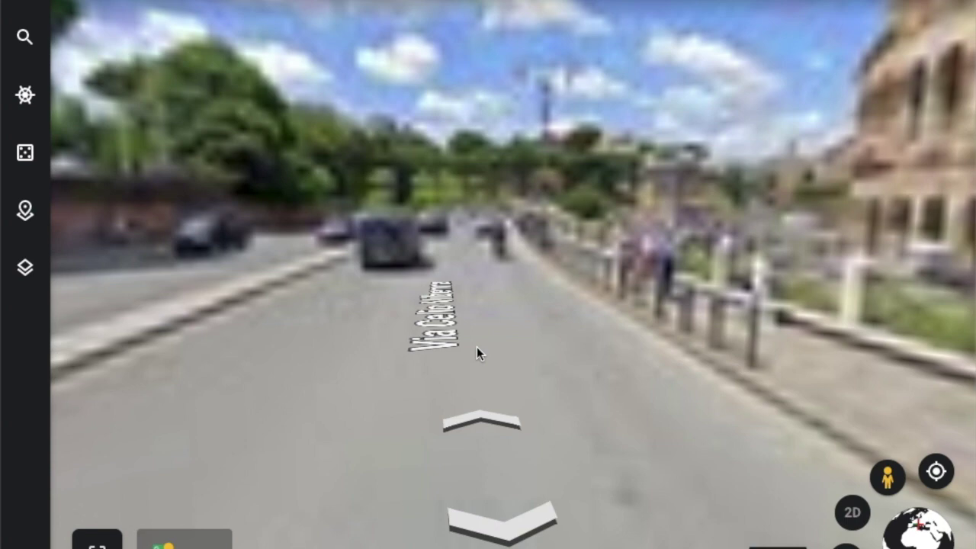
left_click(469, 414)
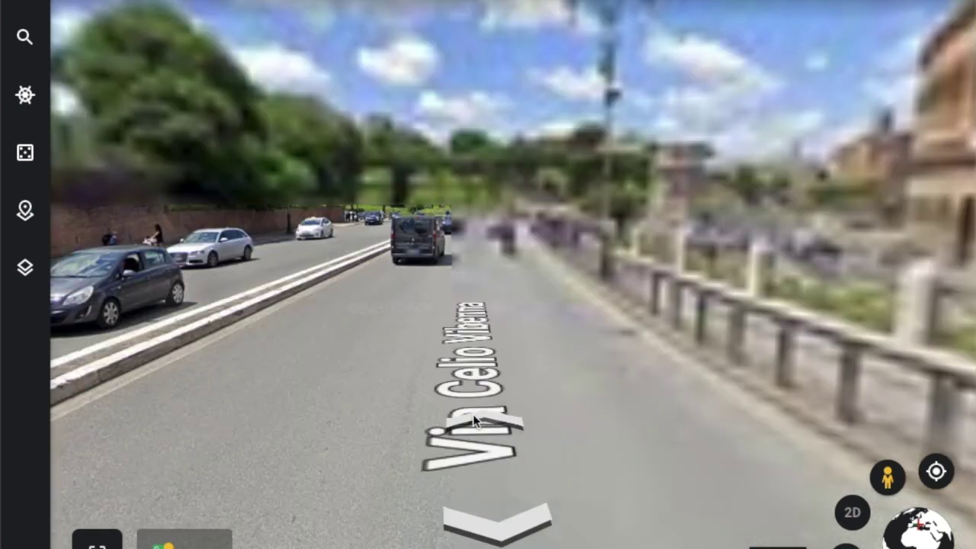
left_click(478, 412)
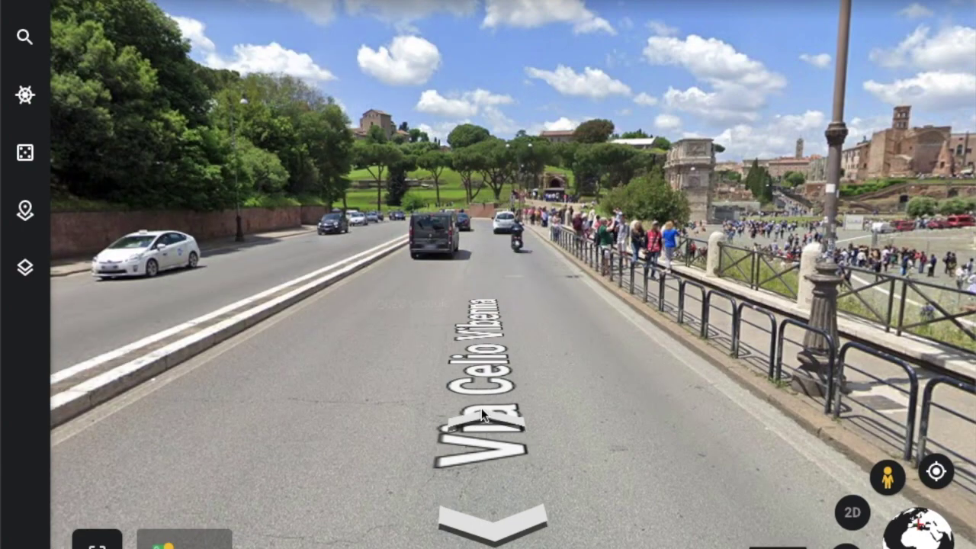
left_click(481, 408)
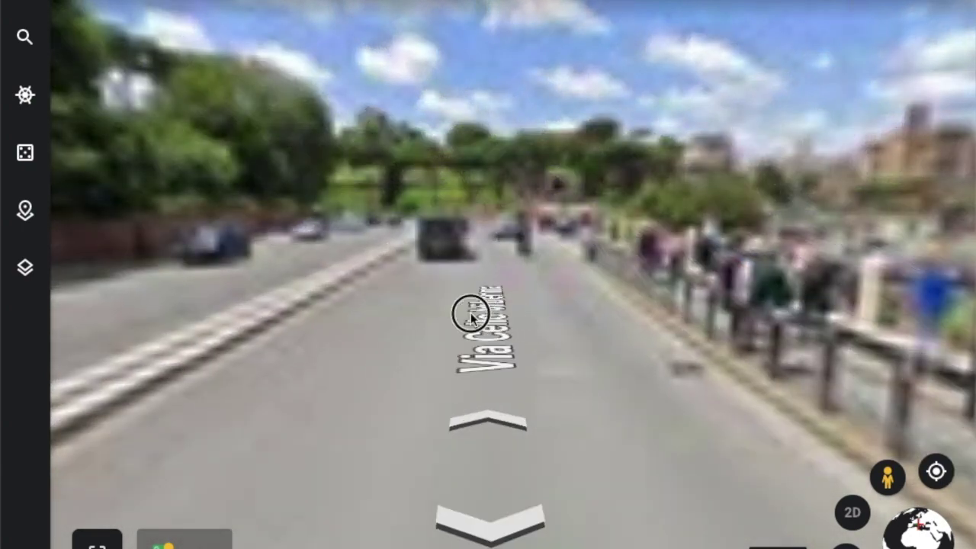
left_click(479, 313)
left_click(328, 362)
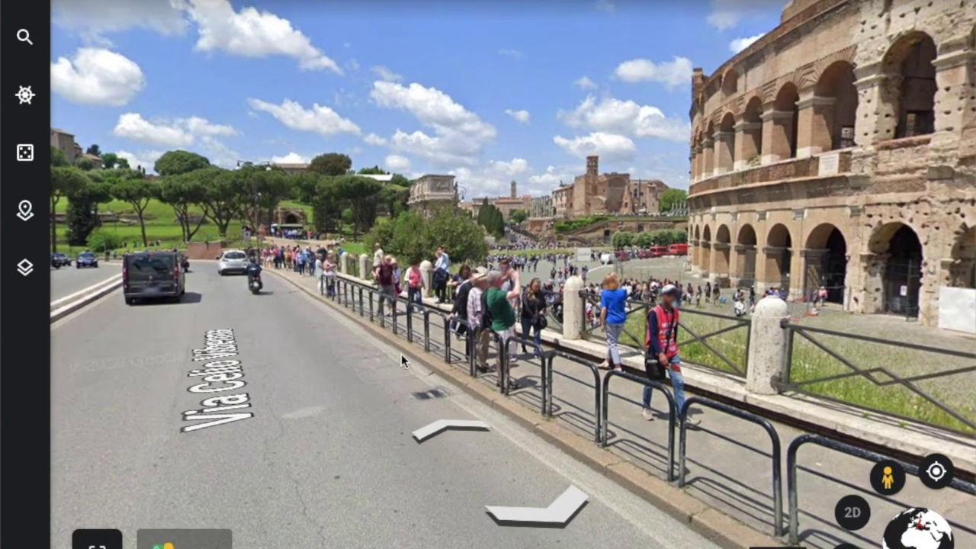
Turn the street-level view toward the trees across the road, and exit Street View to the map
left_click_drag(319, 347, 750, 426)
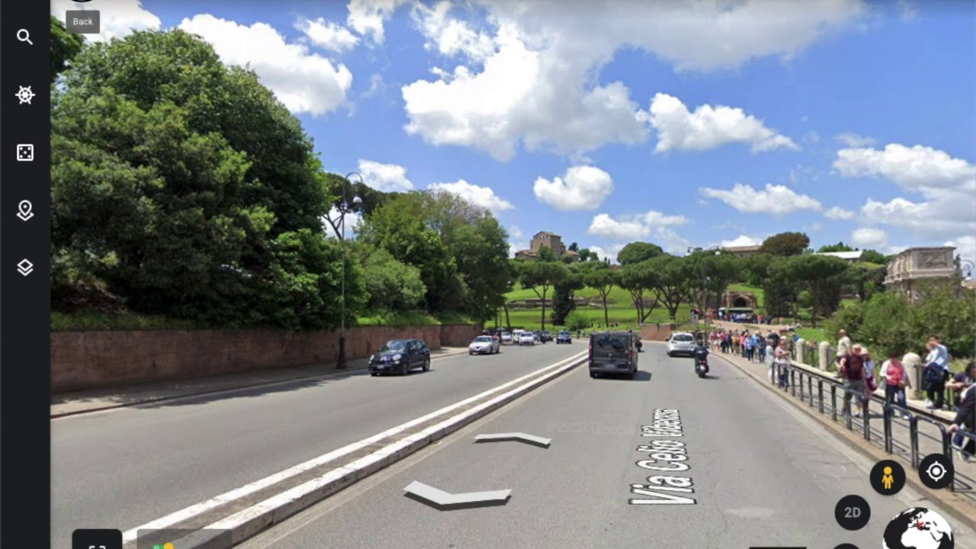
key("Up")
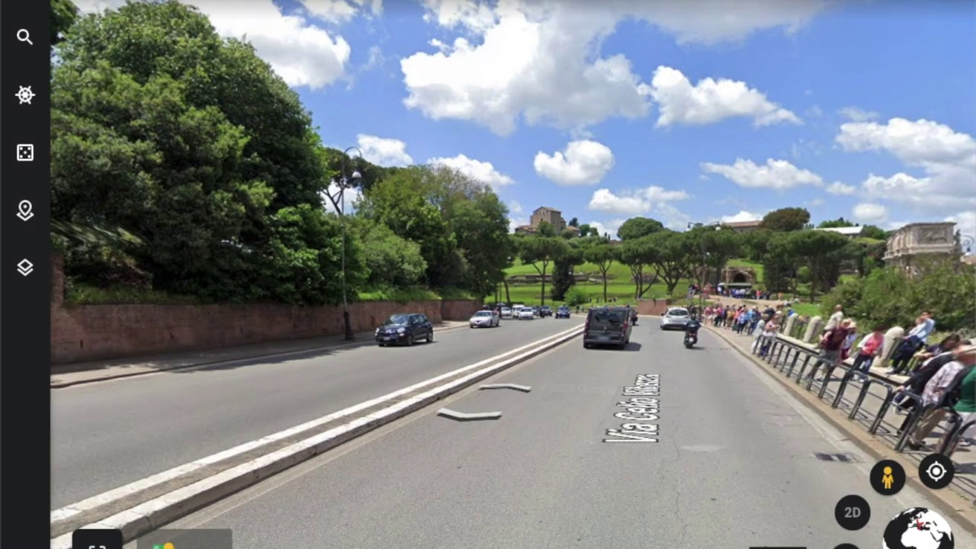
key("Escape")
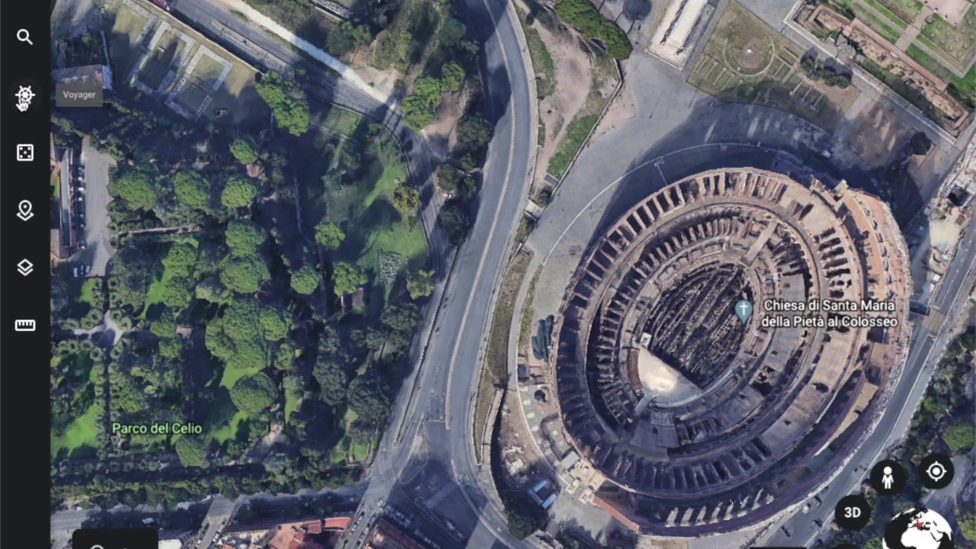
Open Voyager and show its Nature stories
left_click(24, 101)
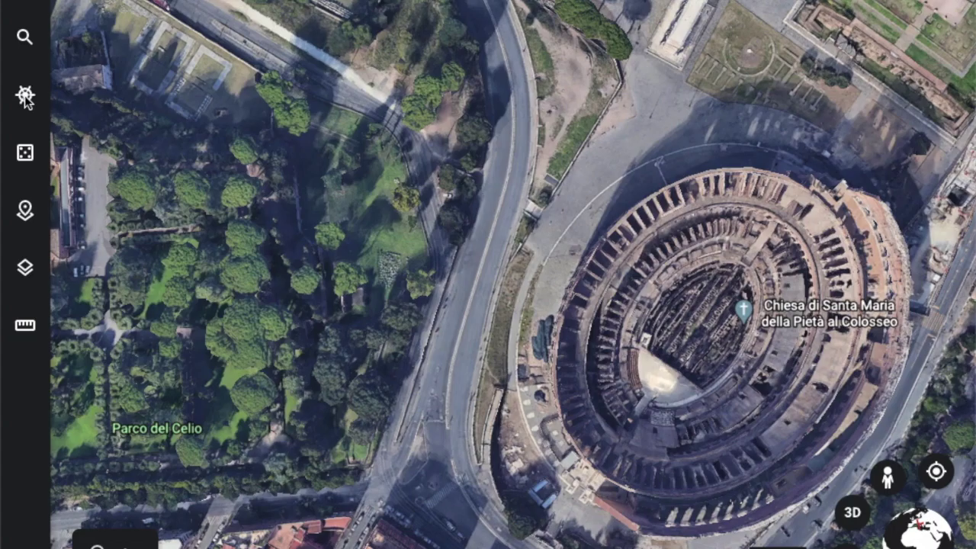
left_click(26, 96)
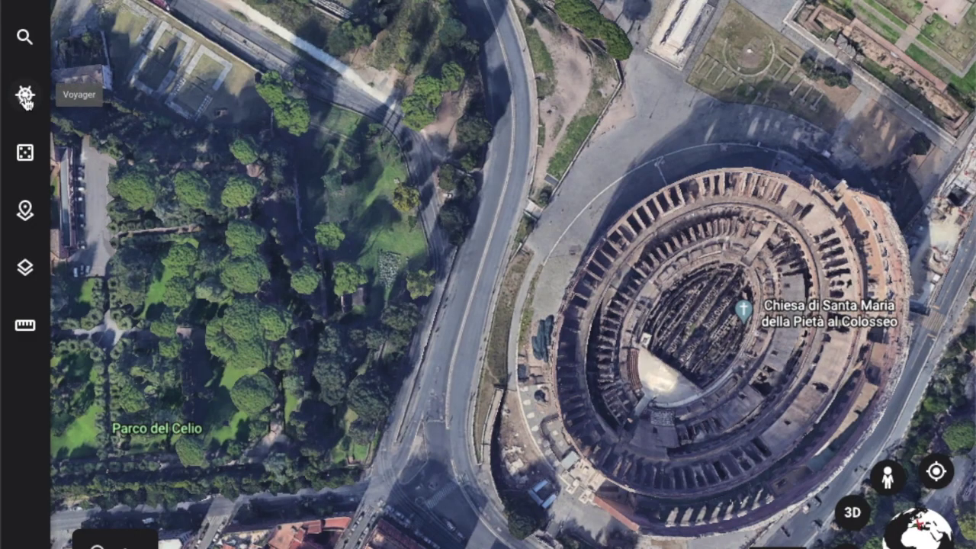
left_click(25, 96)
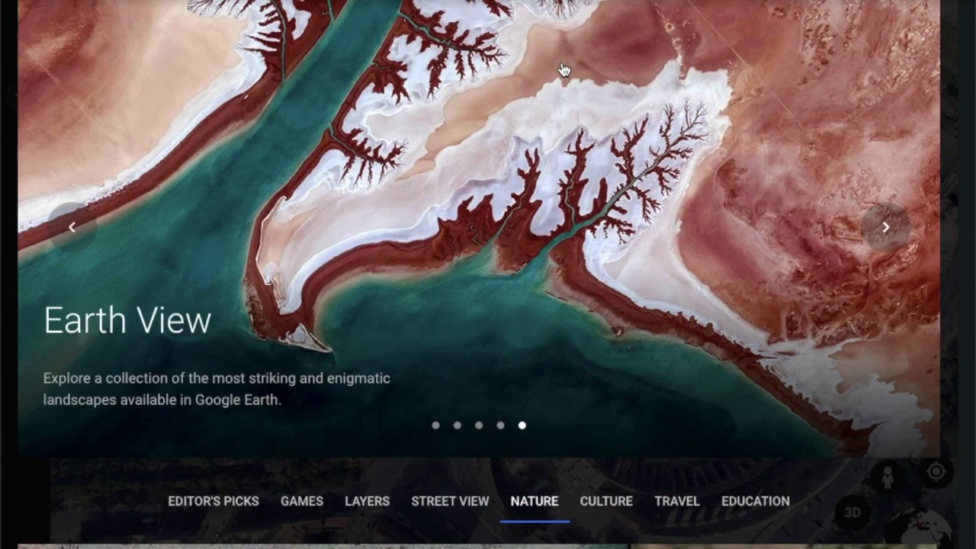
Browse the Nature stories in Voyager from The Wildlife of Africa down to Astonishing Caves
scroll(564, 71, "down", 1)
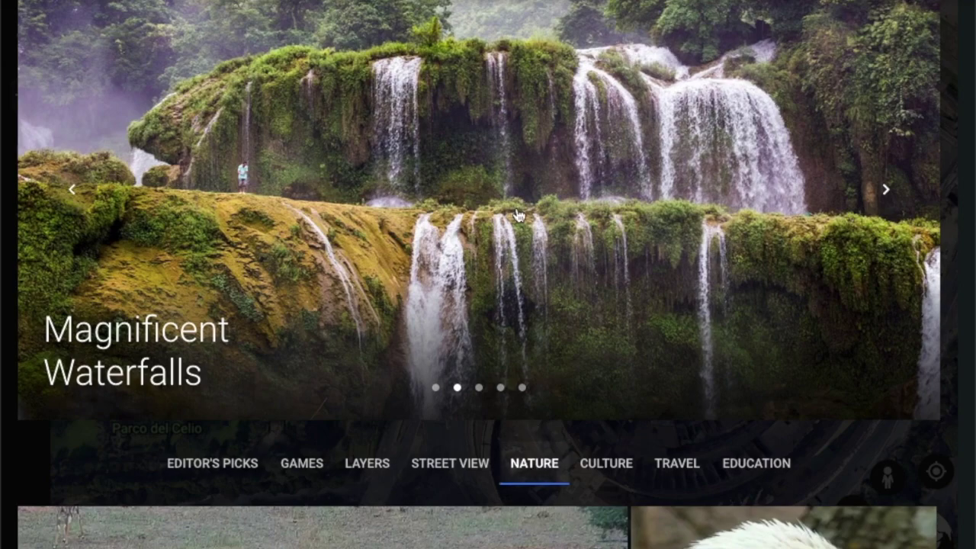
scroll(524, 459, "down", 3)
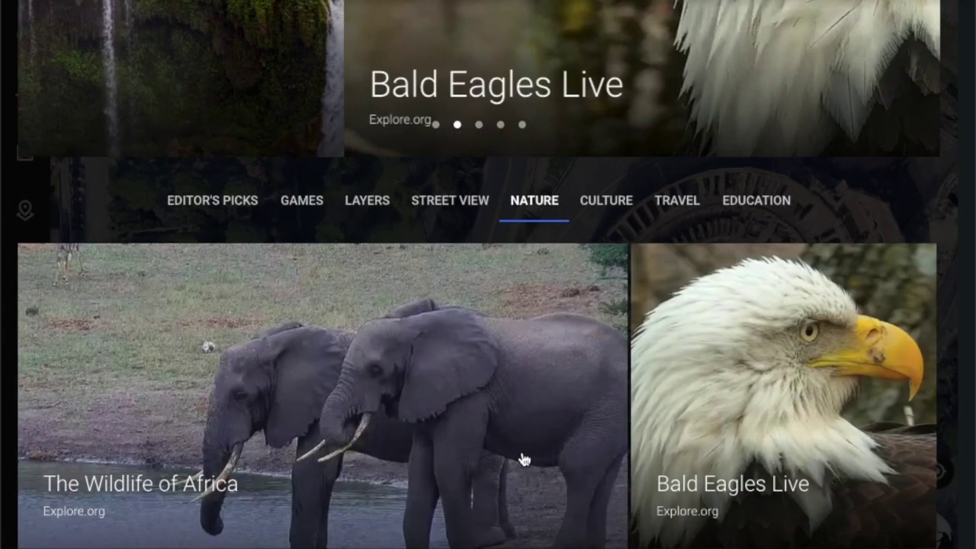
scroll(522, 458, "down", 3)
scroll(522, 450, "down", 5)
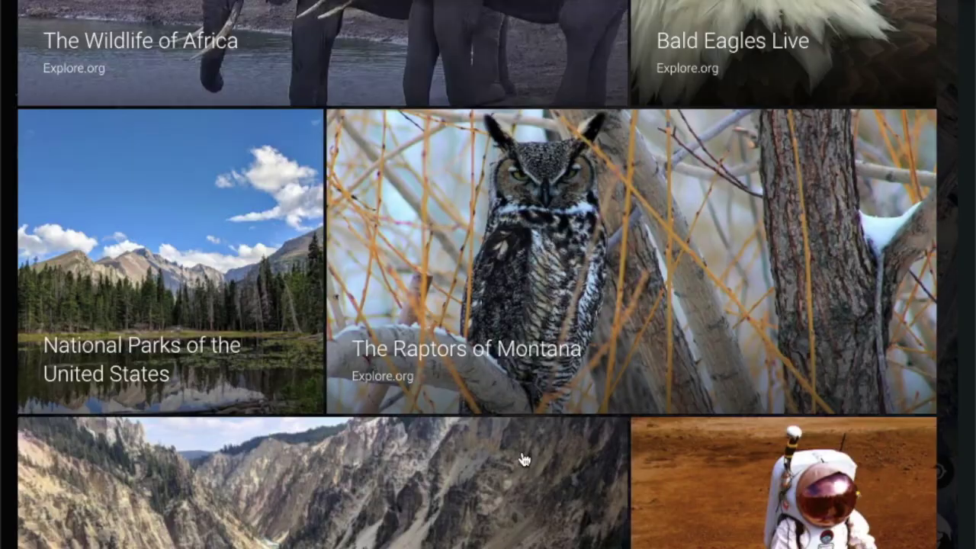
scroll(522, 450, "down", 4)
scroll(523, 458, "down", 5)
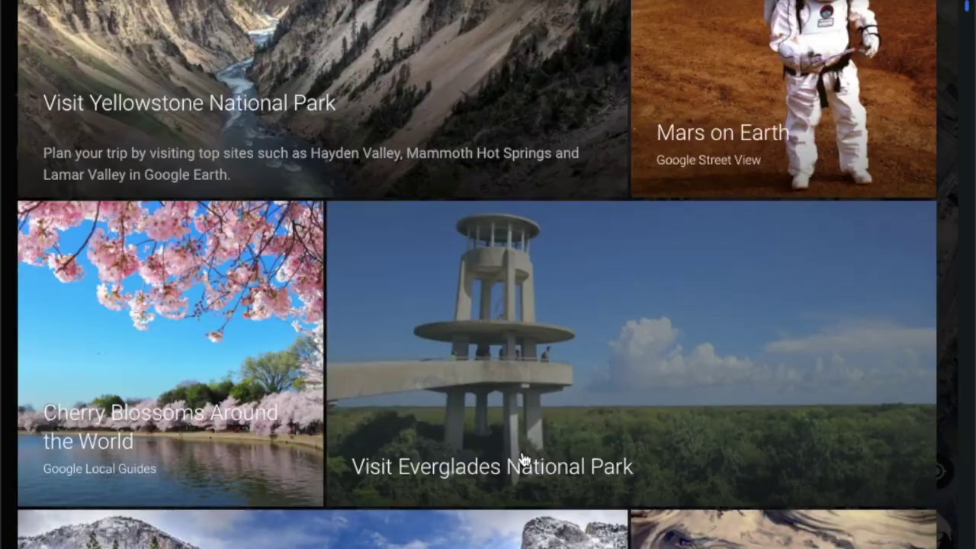
scroll(522, 457, "down", 6)
scroll(502, 401, "down", 3)
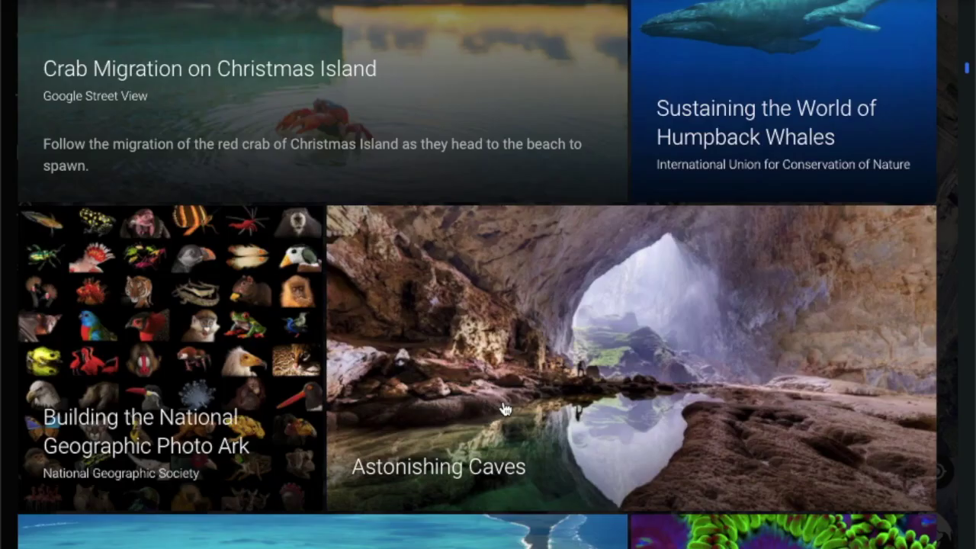
Go back up the Nature stories and open "Sea Level Rise and the Fate of Coastal Cities"
scroll(502, 402, "up", 6)
scroll(503, 409, "up", 3)
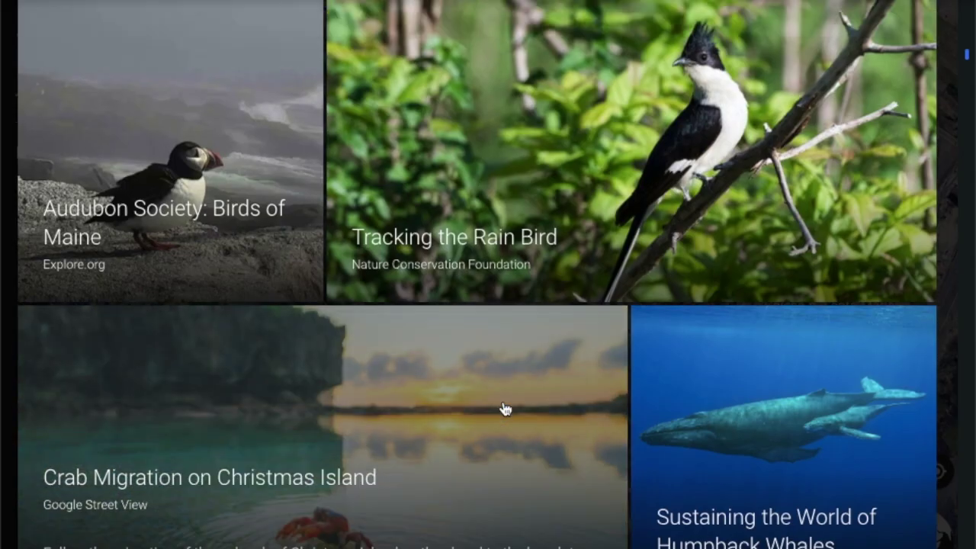
scroll(503, 409, "up", 2)
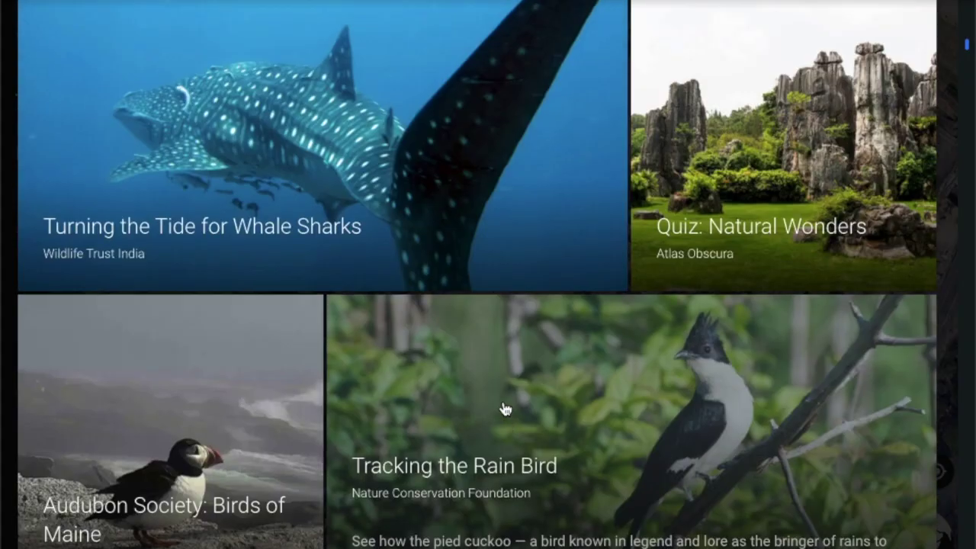
scroll(503, 410, "up", 3)
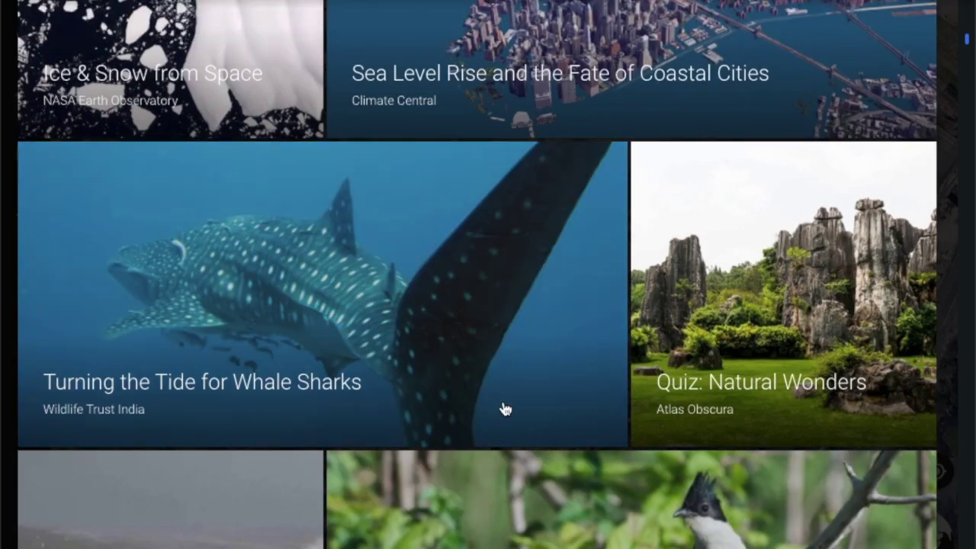
scroll(503, 408, "up", 3)
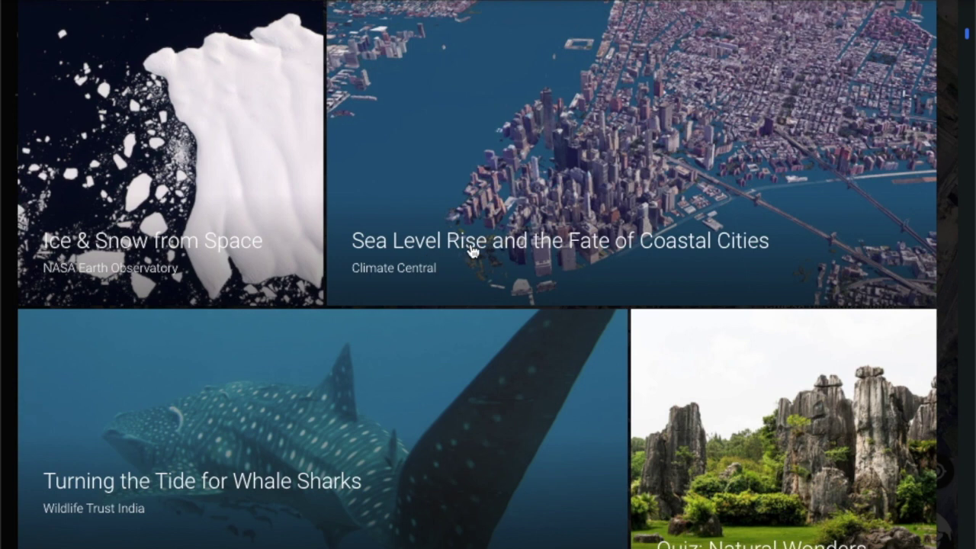
mouse_move(468, 250)
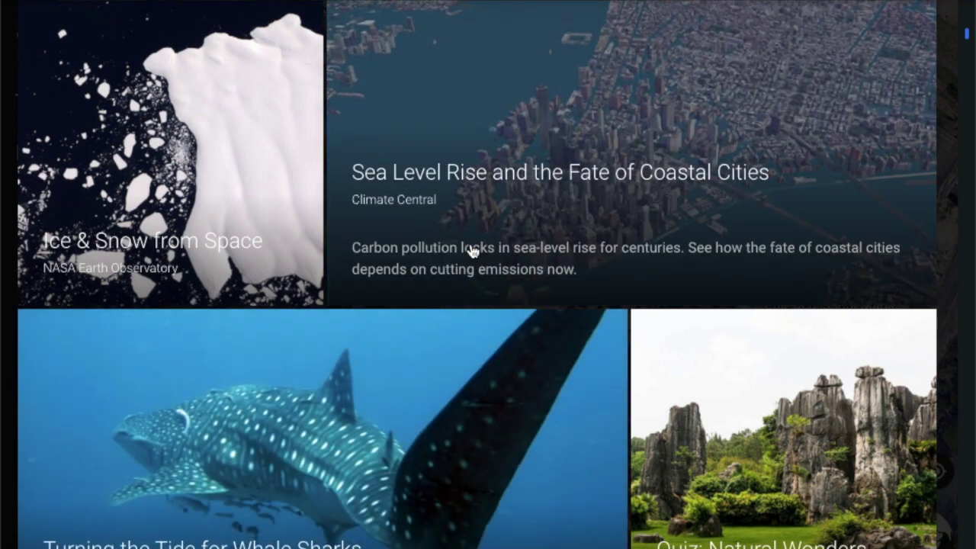
left_click(473, 191)
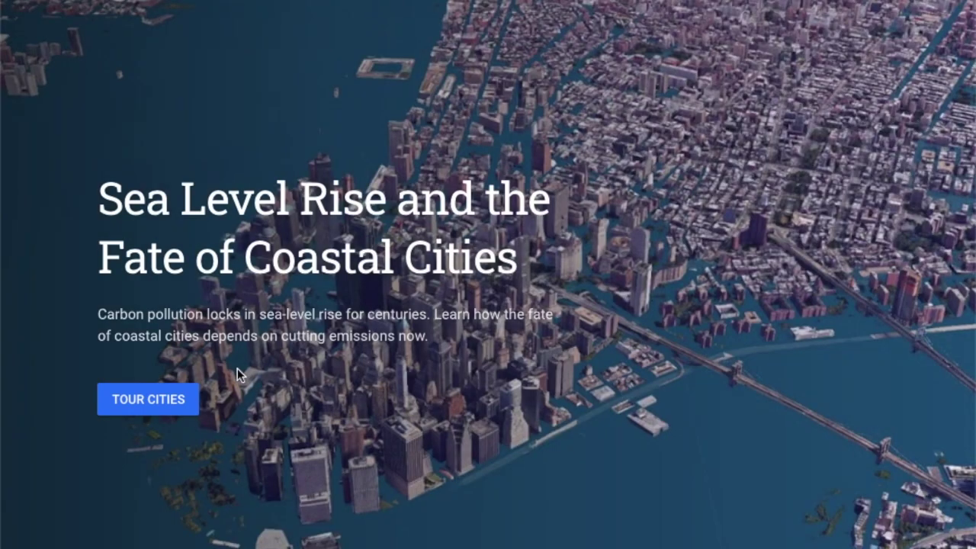
Start the coastal cities tour and show London's projected sea-level rise after 2° C warming
left_click(161, 408)
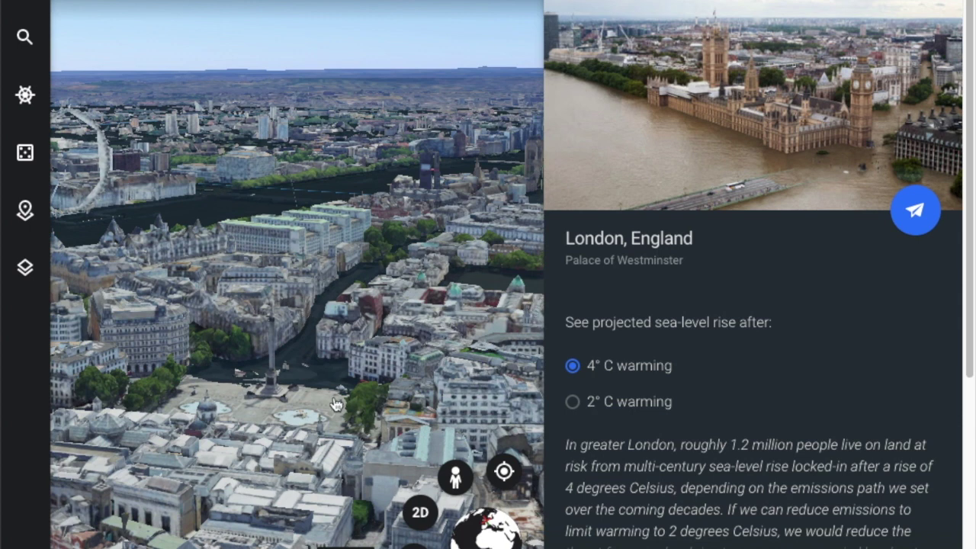
left_click(573, 405)
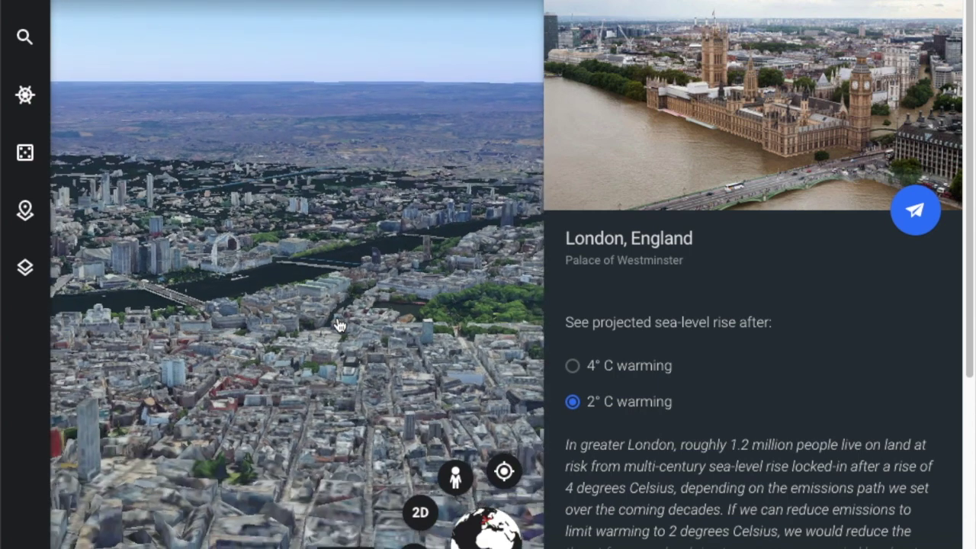
Examine London's projected flooding in 3D, from the streets around the Palace of Westminster out to the whole Thames region
mouse_move(339, 326)
left_mouse_down()
mouse_move(251, 236)
mouse_move(311, 328)
left_mouse_up()
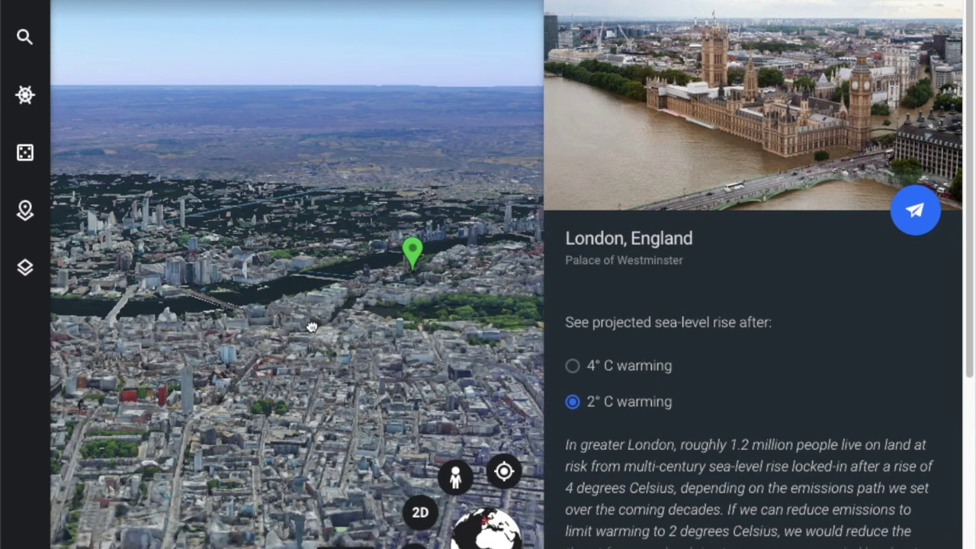
scroll(242, 280, "up", 1)
scroll(243, 280, "up", 3)
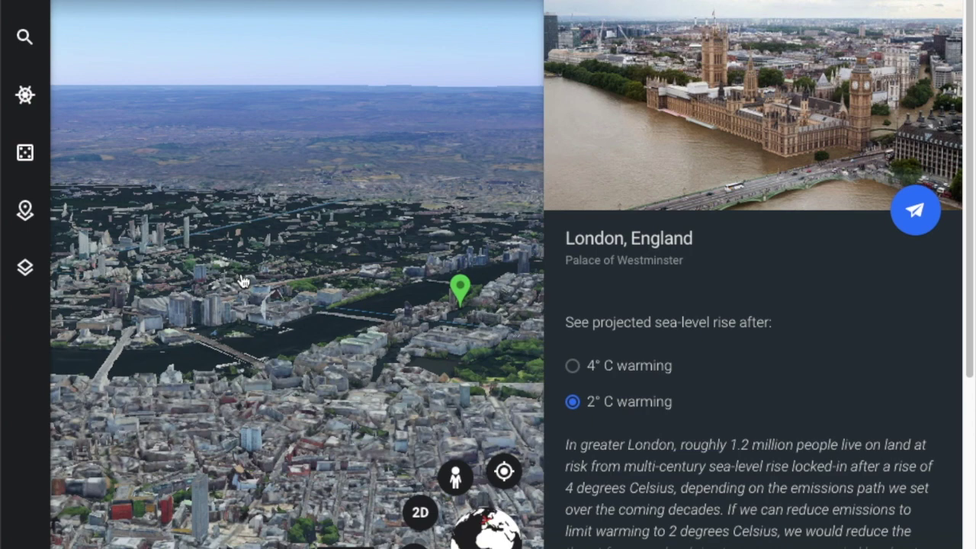
scroll(242, 280, "down", 2)
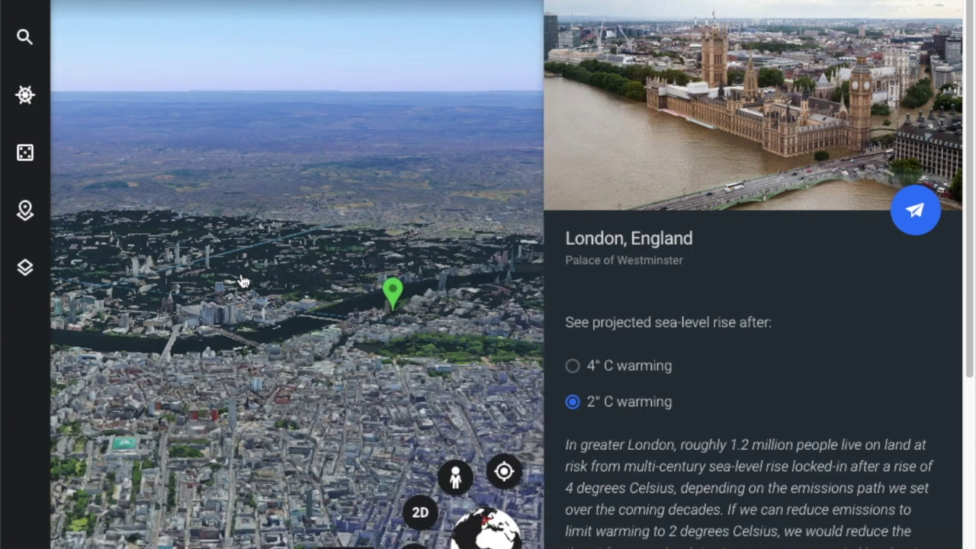
scroll(242, 281, "down", 3)
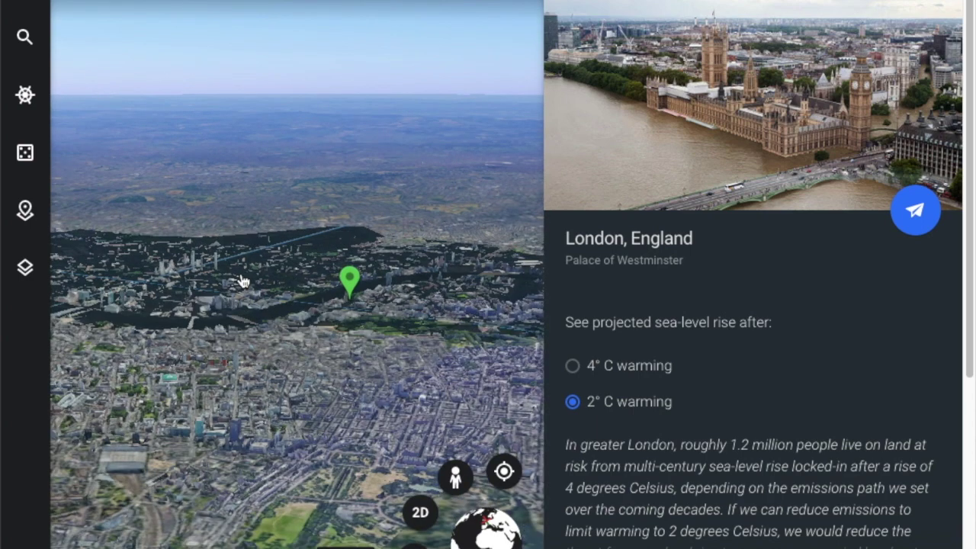
scroll(242, 280, "down", 3)
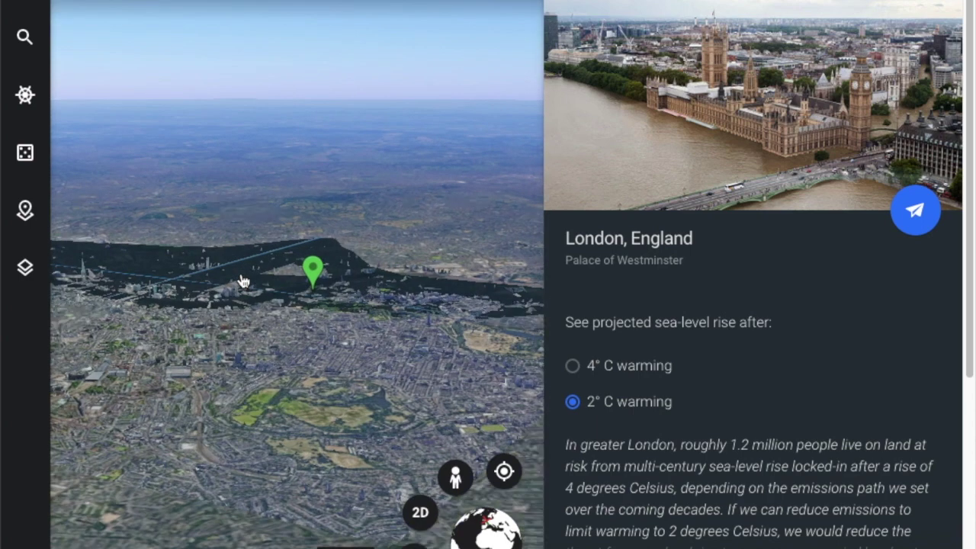
scroll(243, 281, "down", 2)
scroll(242, 280, "down", 1)
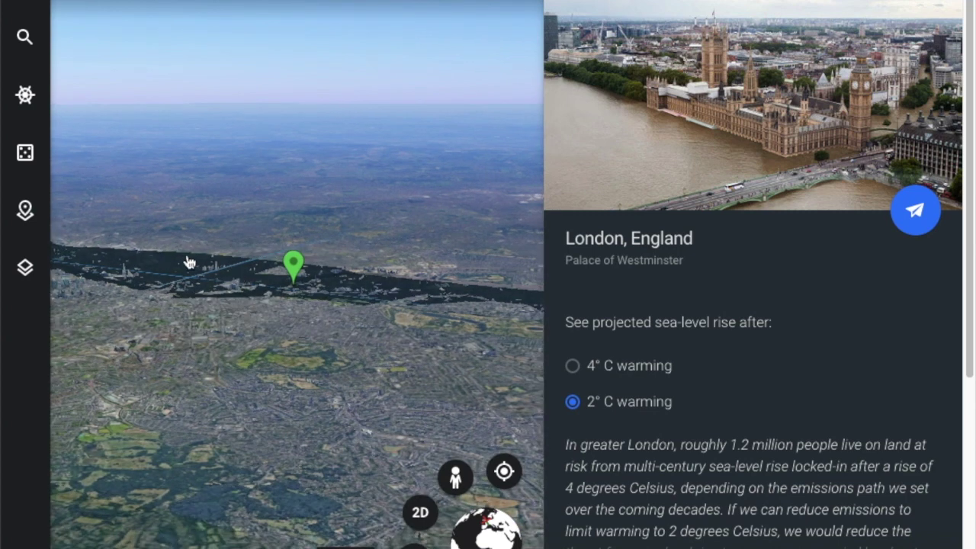
left_click_drag(159, 266, 233, 281)
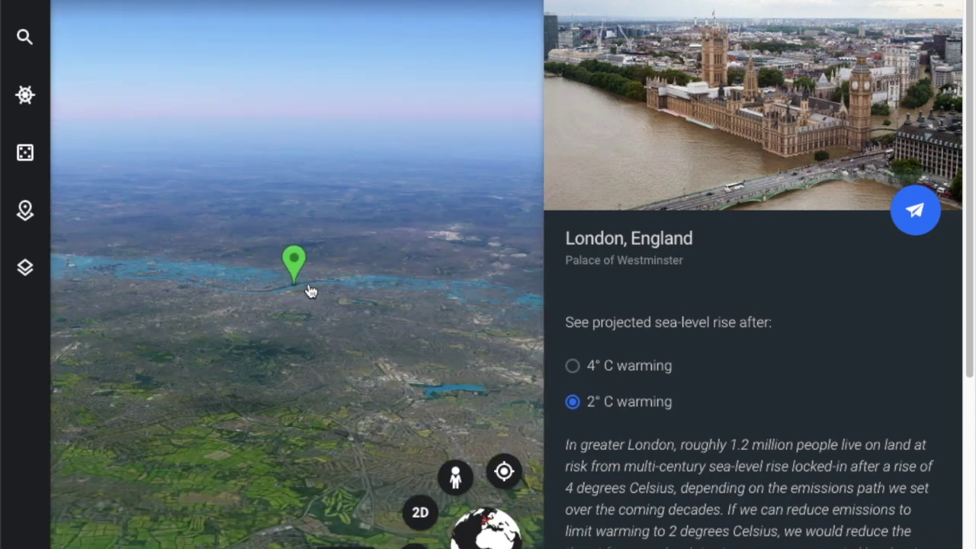
Switch the London map to 2D and show the projected sea-level rise after 4° C warming
left_click(413, 513)
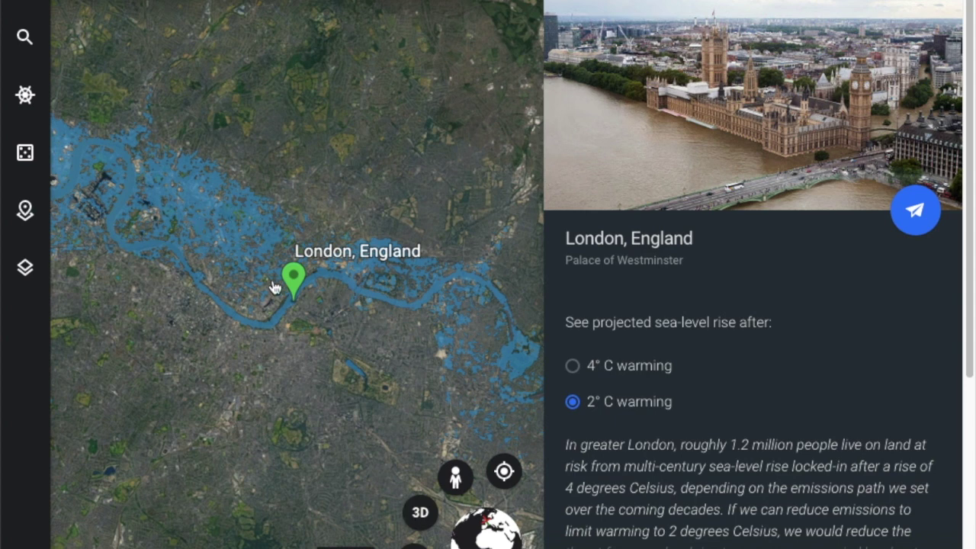
left_click(572, 367)
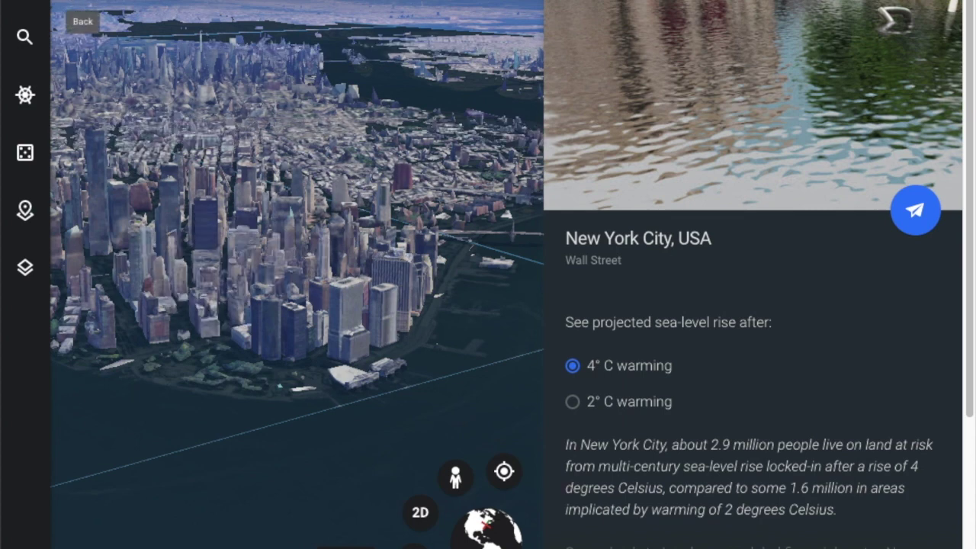
Leave the coastal cities tour at its New York City stop and return from Voyager to the main map
left_click(83, 21)
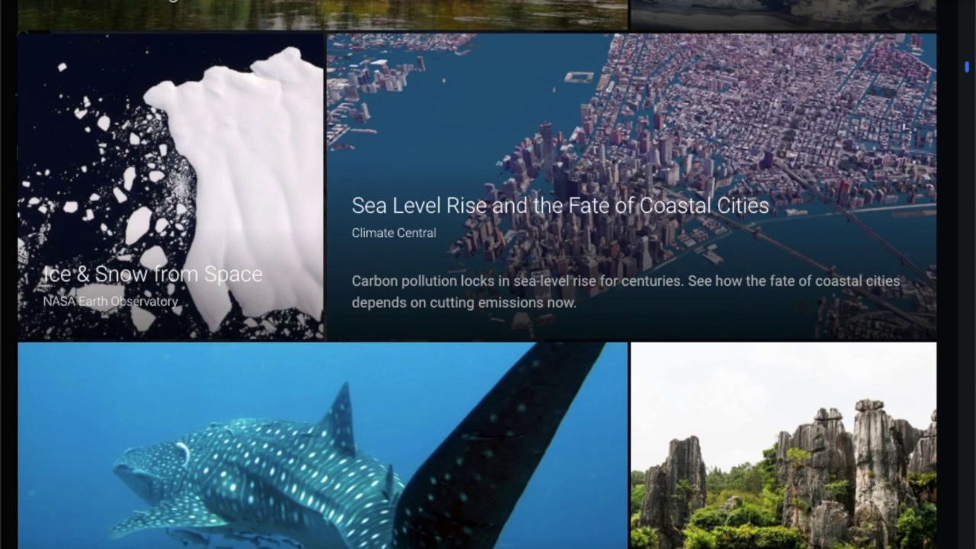
scroll(487, 275, "down", 1)
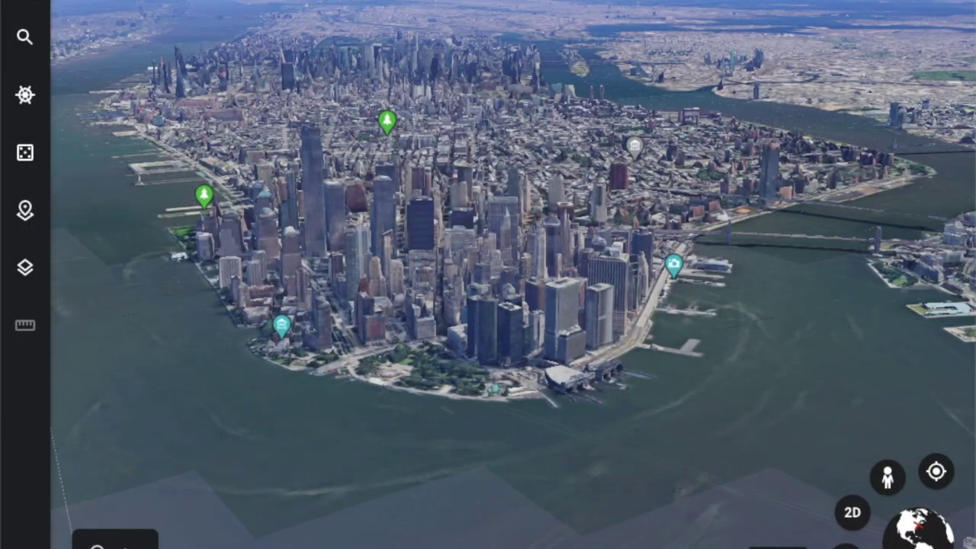
Fly to a random place with I'm Feeling Lucky and view it from straight above
left_click(27, 154)
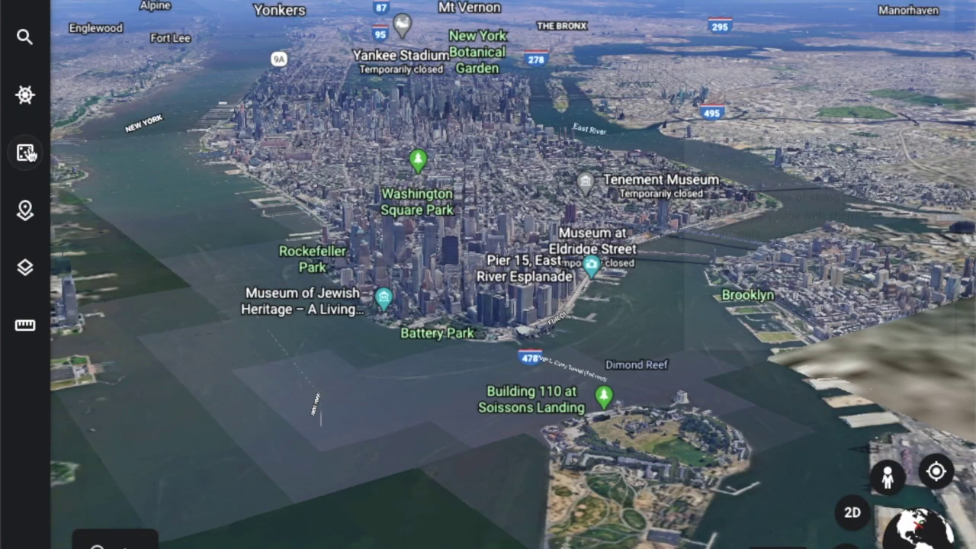
left_click(27, 152)
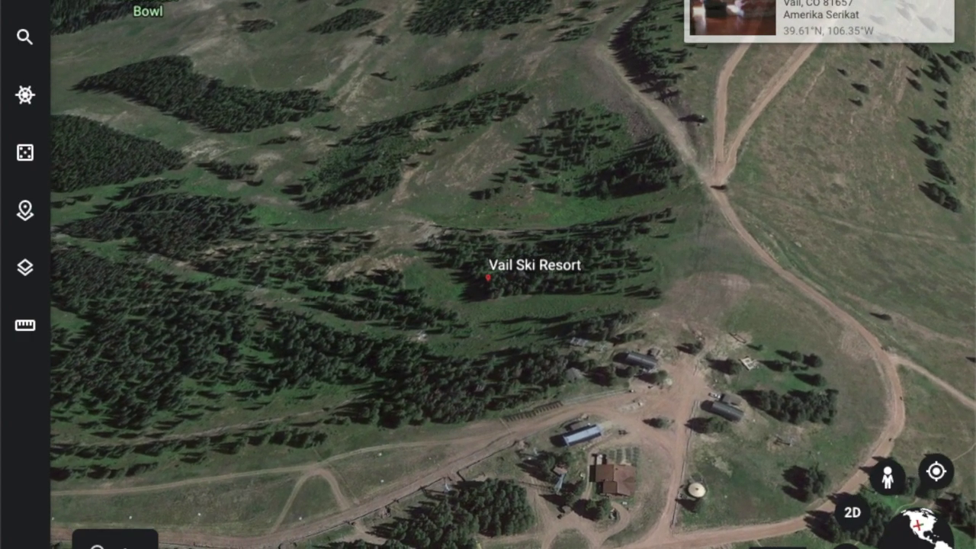
key("r")
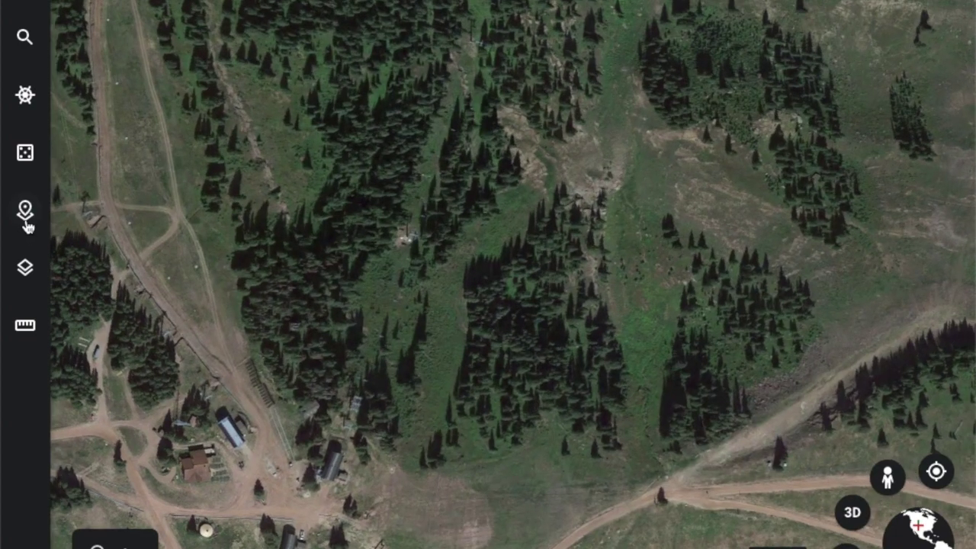
Look at the options for making a new project, and review the map styles down to Custom, selecting Custom
left_click(25, 221)
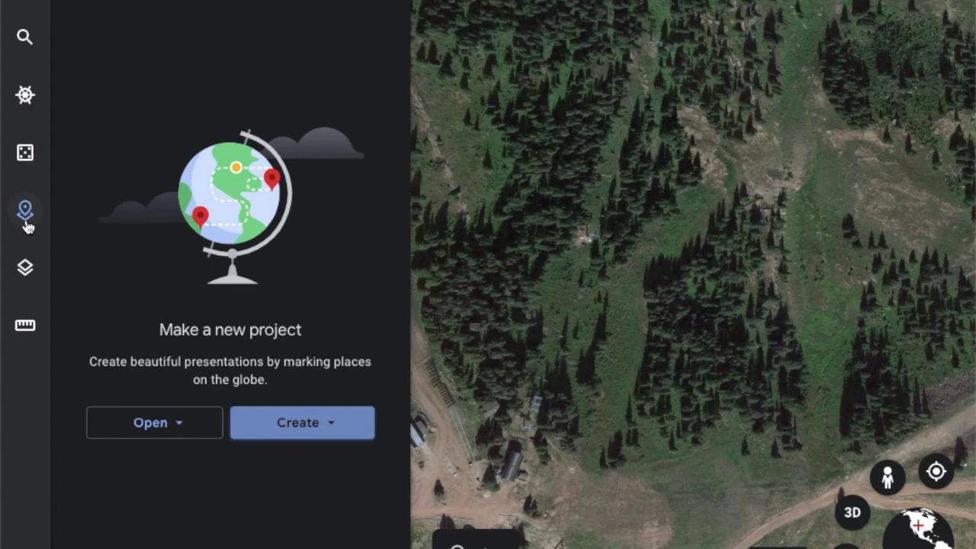
left_click(26, 275)
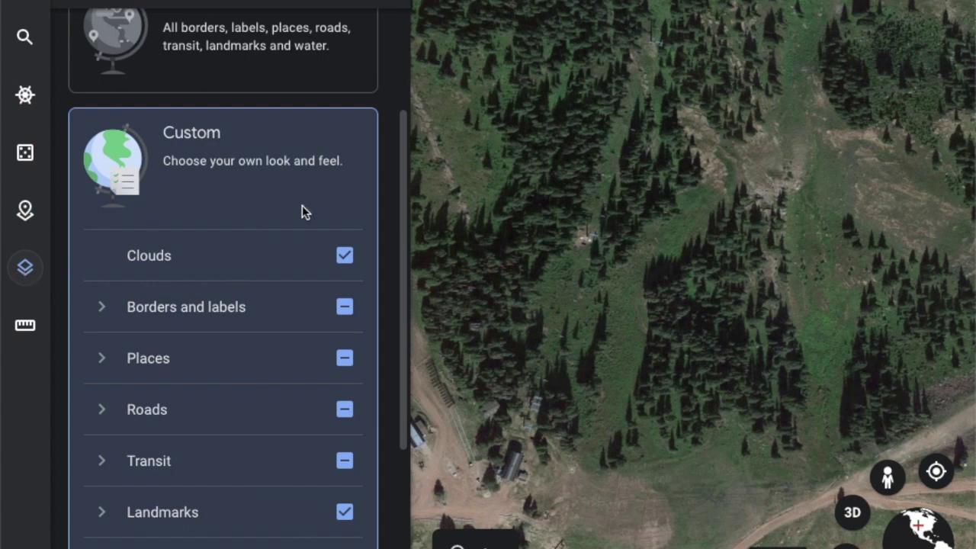
scroll(327, 214, "up", 4)
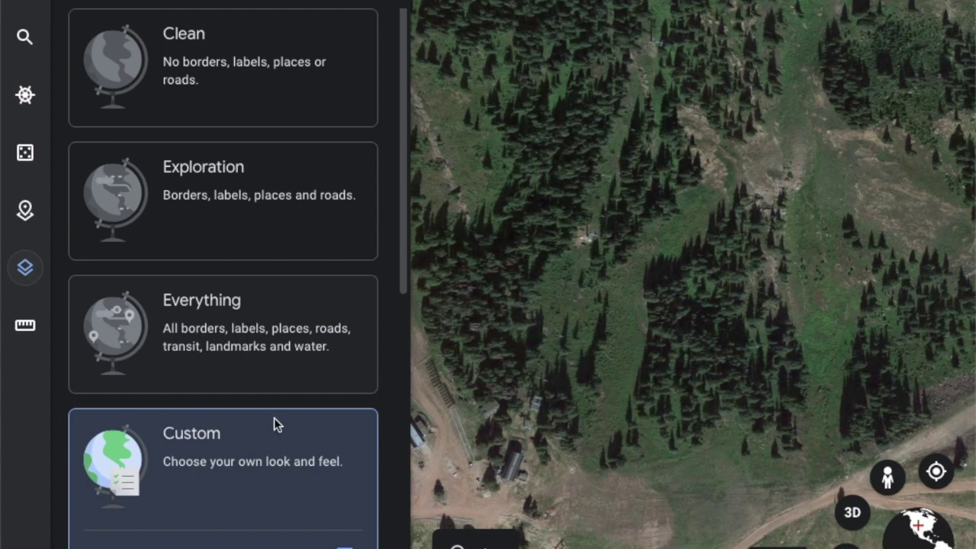
scroll(273, 417, "down", 2)
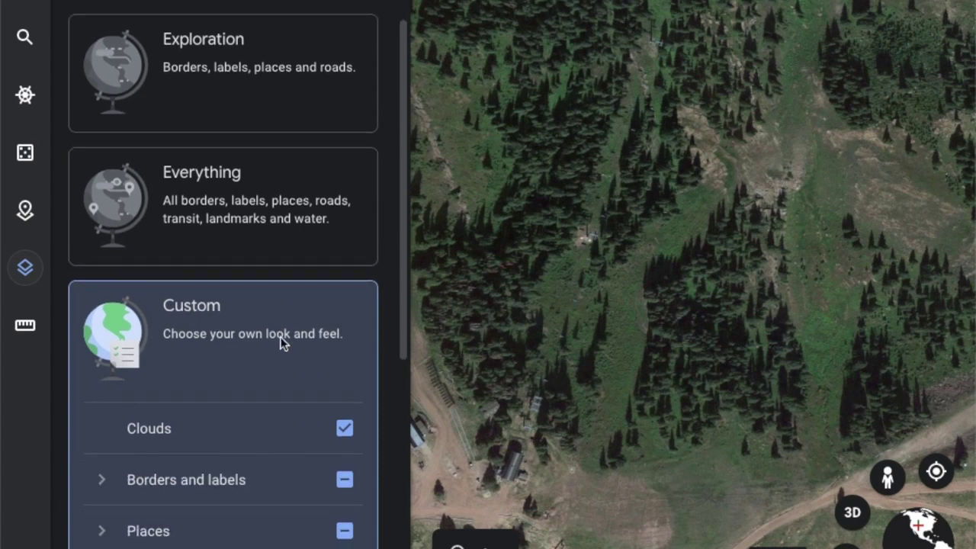
left_click(272, 298)
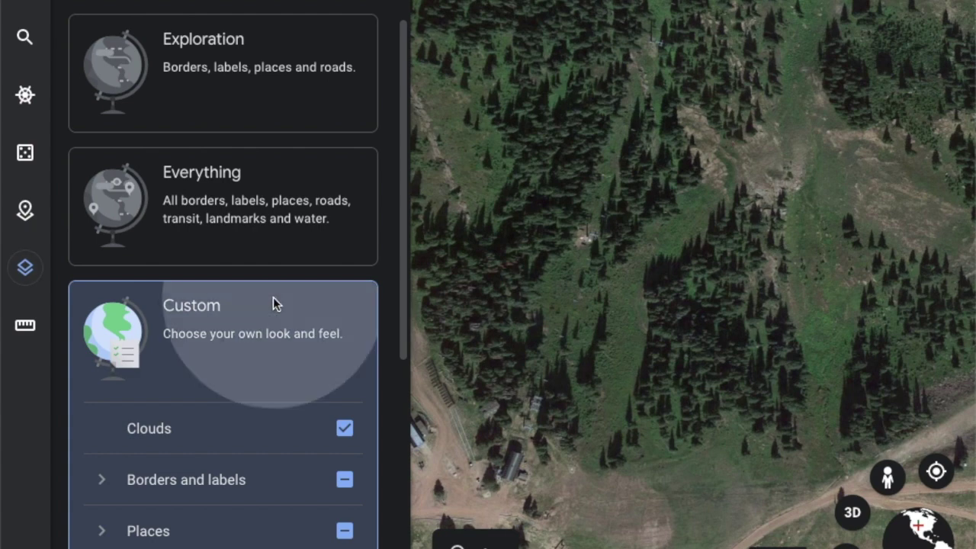
Turn off the latitude and longitude gridlines in the map layers and return to the full map
left_click_drag(407, 284, 407, 540)
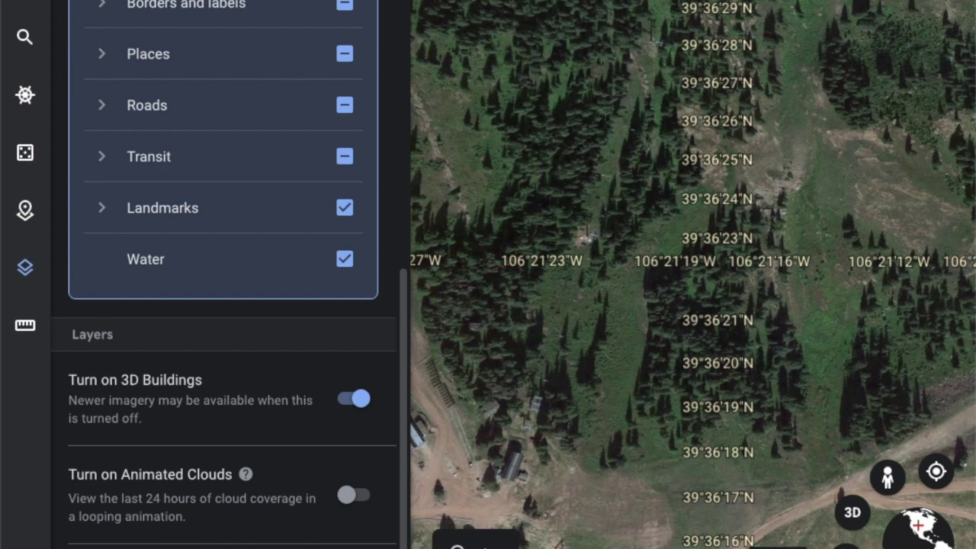
left_click(353, 548)
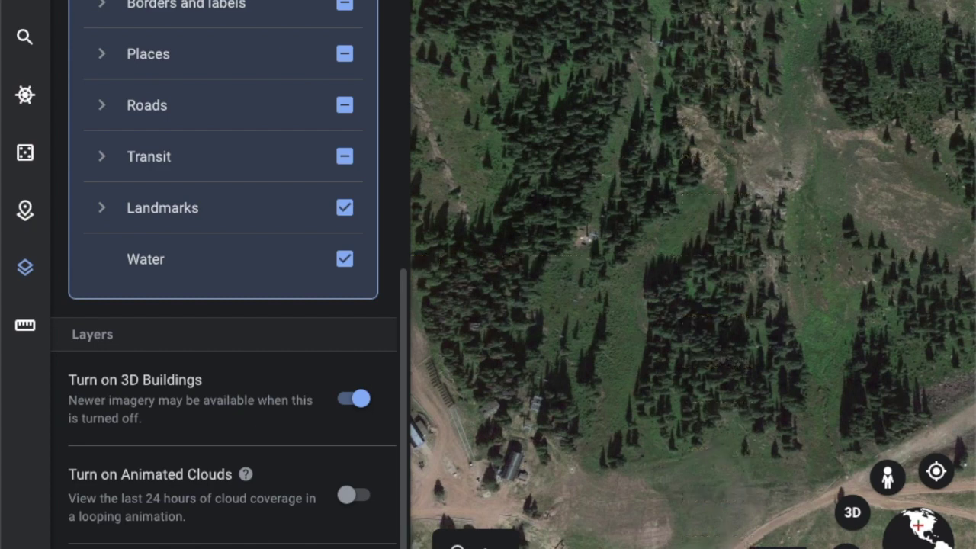
scroll(303, 523, "down", 1)
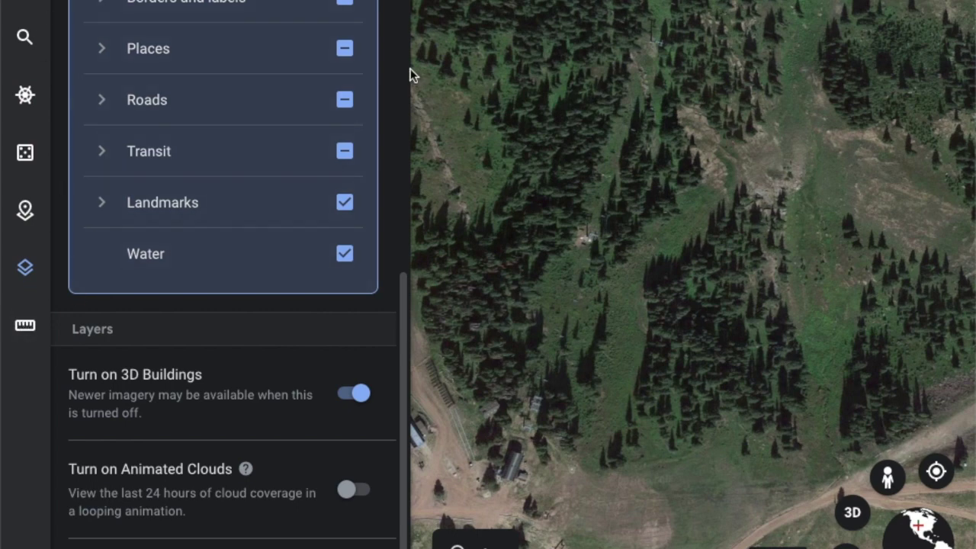
scroll(410, 69, "up", 6)
scroll(433, 106, "up", 3)
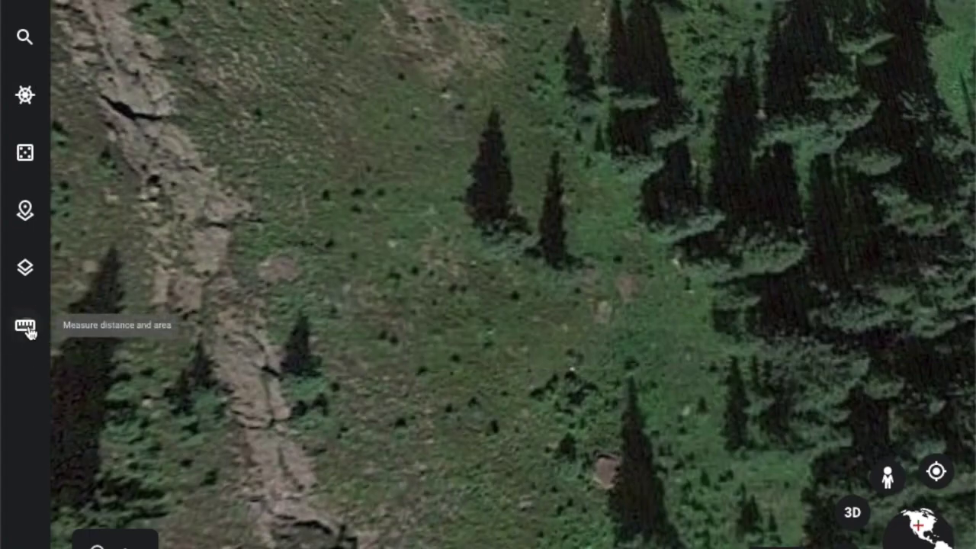
Open the distance and area measuring tool and close it without placing a point
left_click(25, 327)
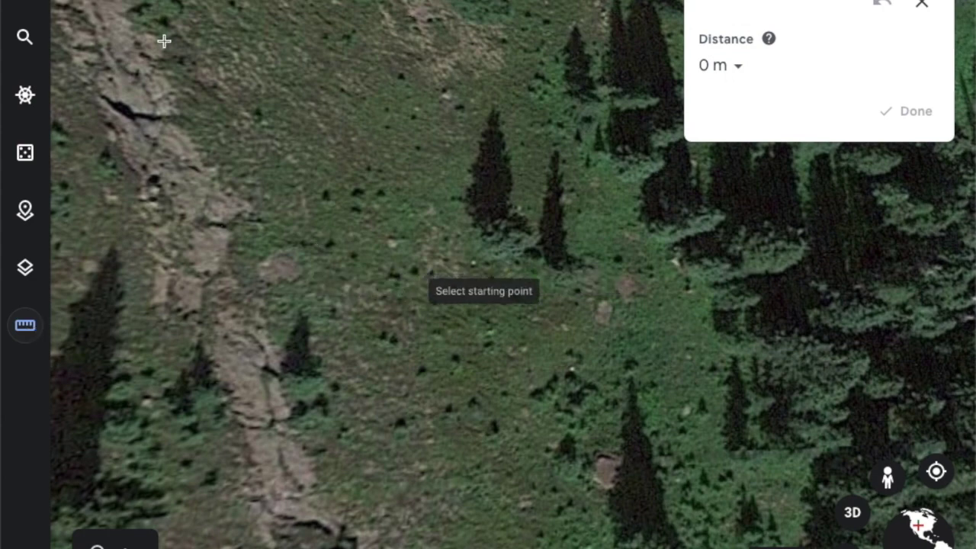
left_click(920, 8)
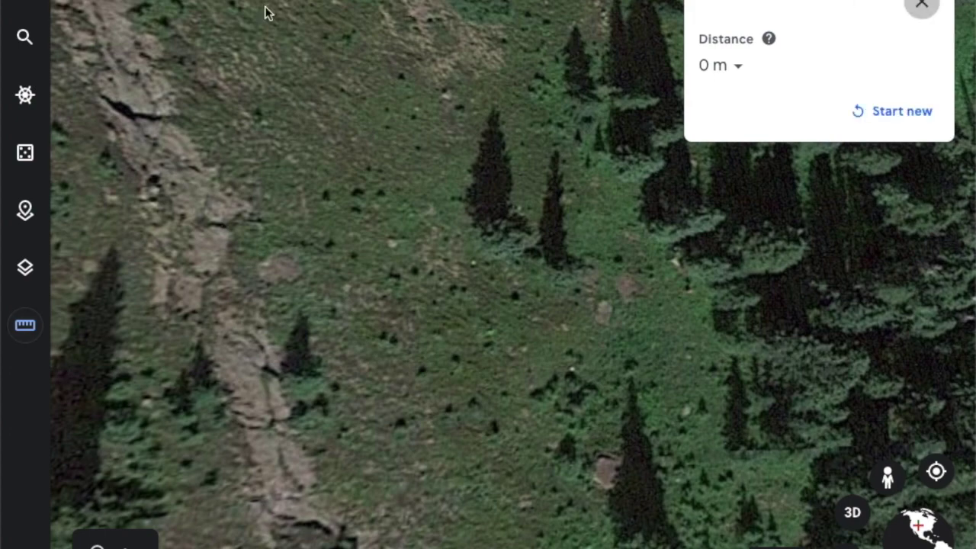
Search for Jakarta and open the points of interest in the city
left_click(25, 36)
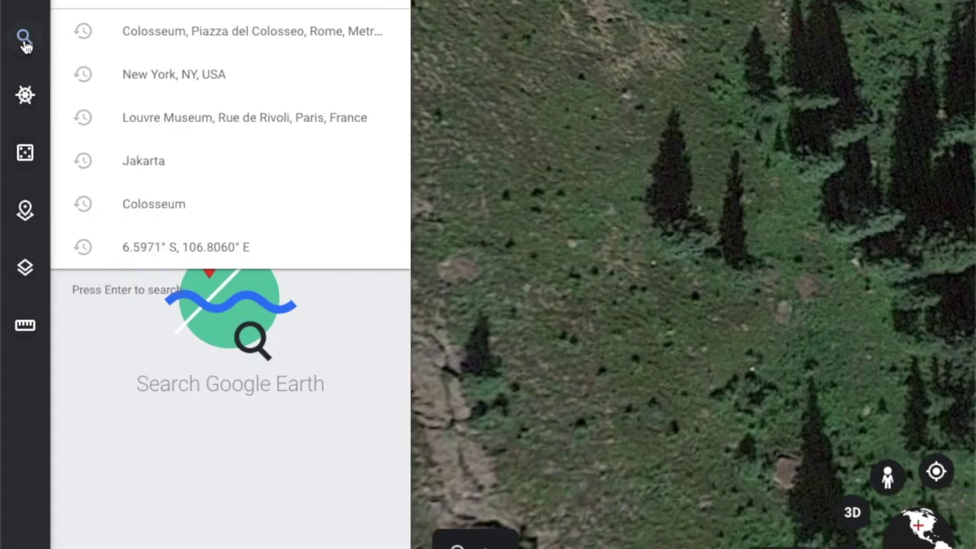
type("Jakarta")
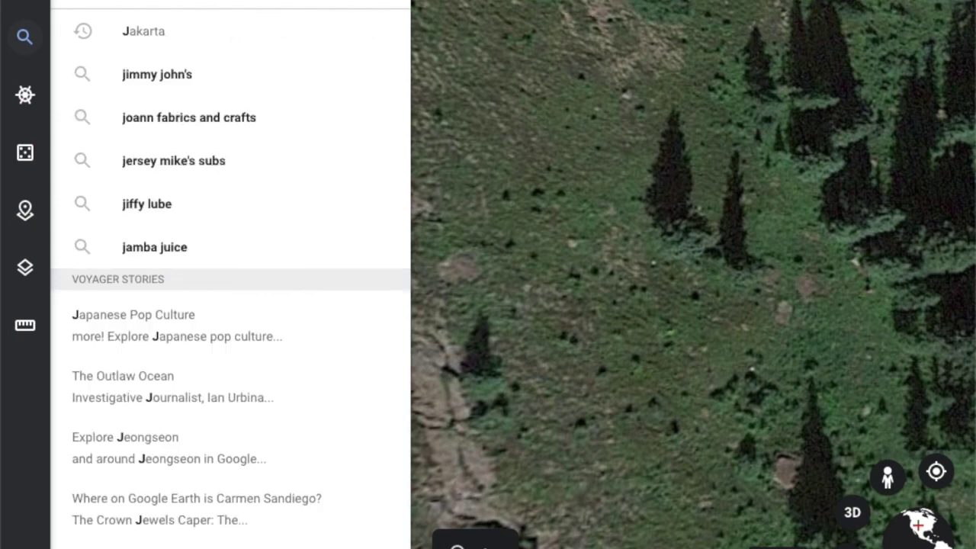
key("Return")
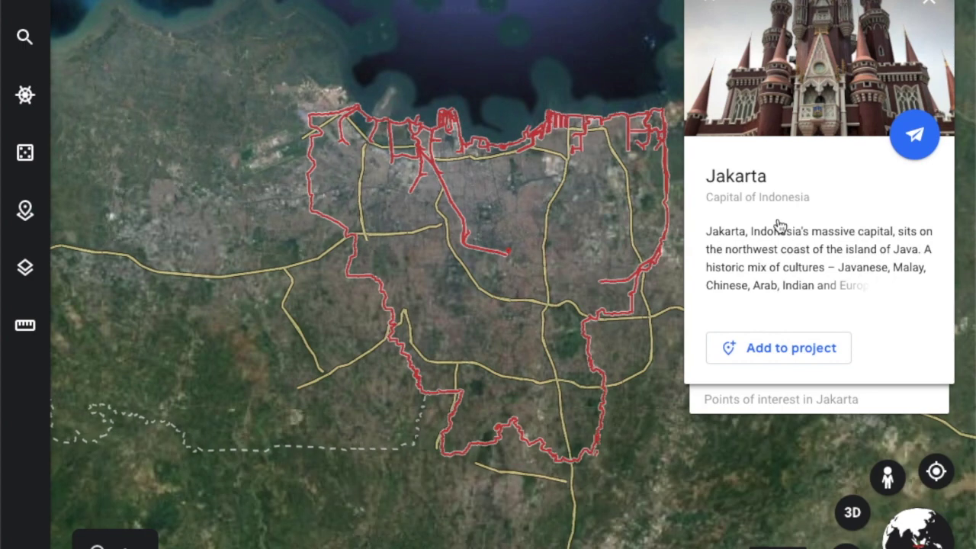
left_click(780, 402)
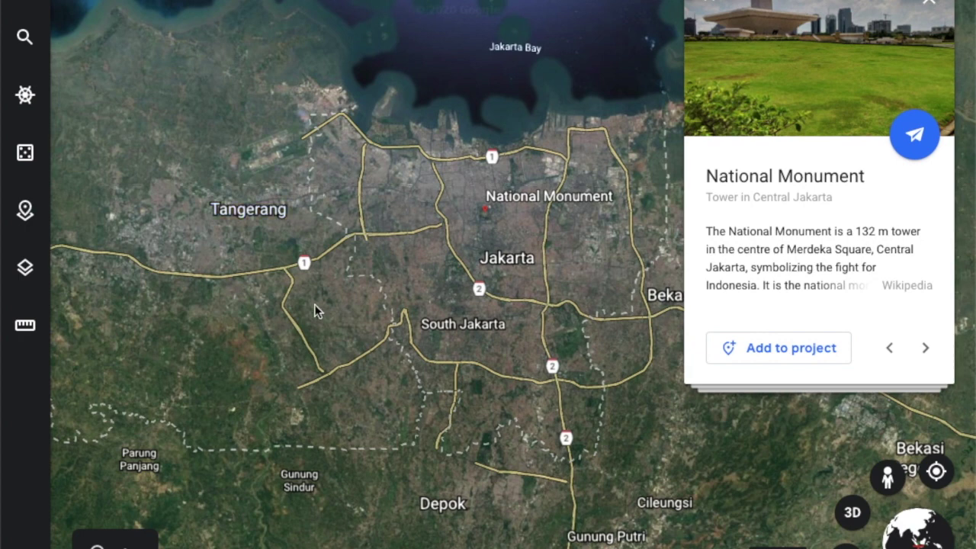
Measure the straight-line distance from Tangerang to Depok
left_click(25, 326)
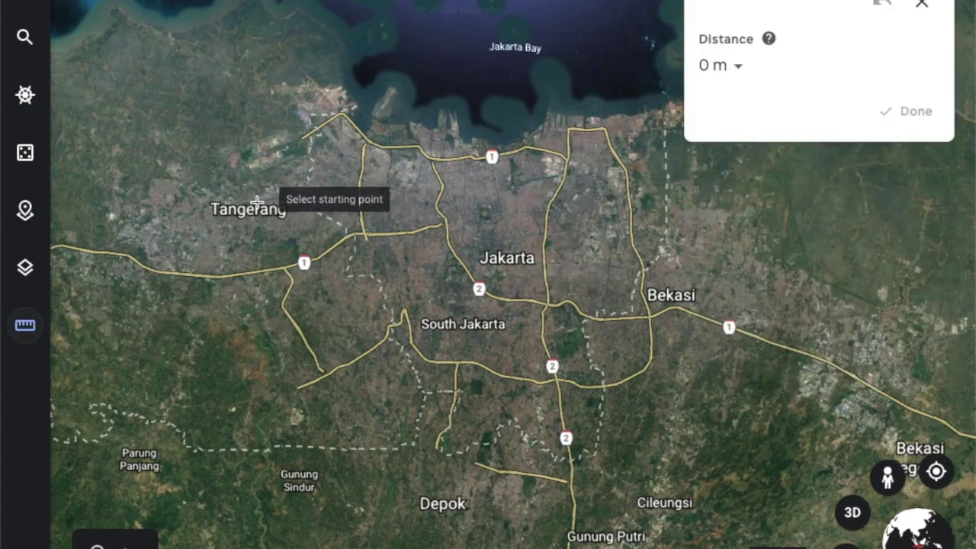
left_click_drag(257, 200, 261, 220)
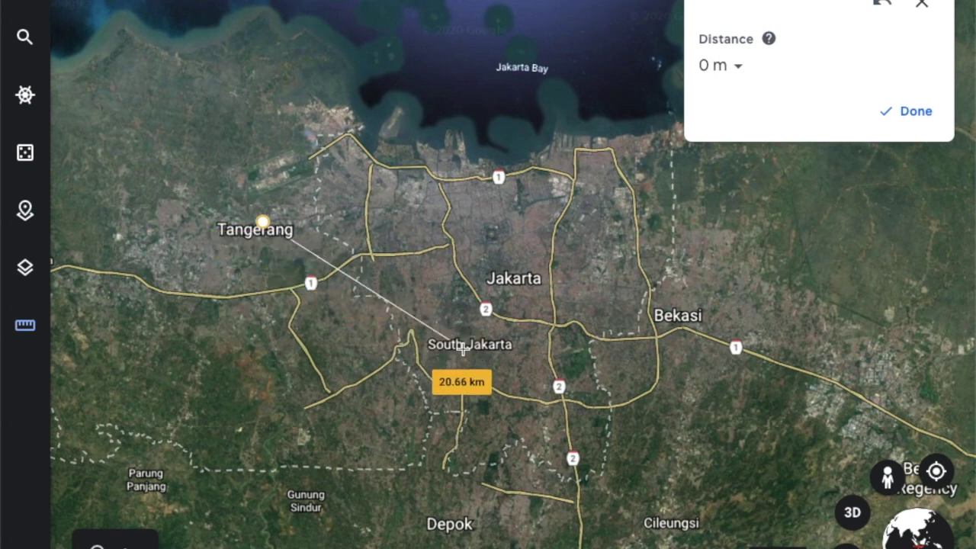
left_click(438, 516)
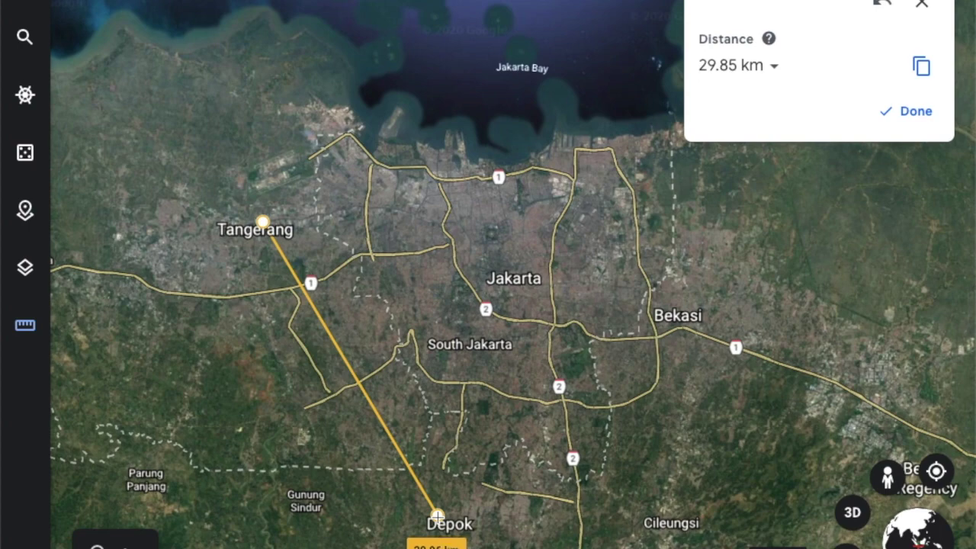
Extend the measured line from Depok south to Bogor
scroll(437, 516, "down", 3)
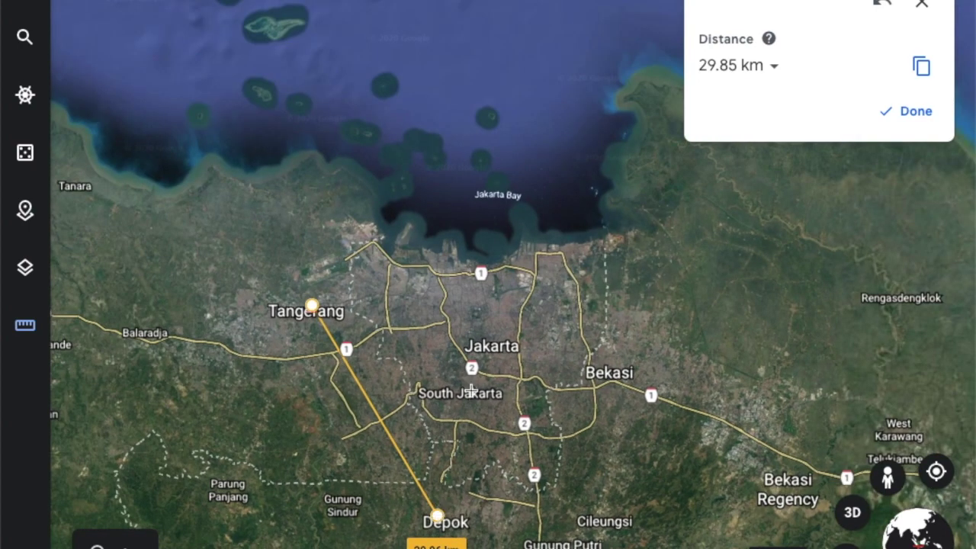
left_click(420, 222)
scroll(471, 436, "down", 3)
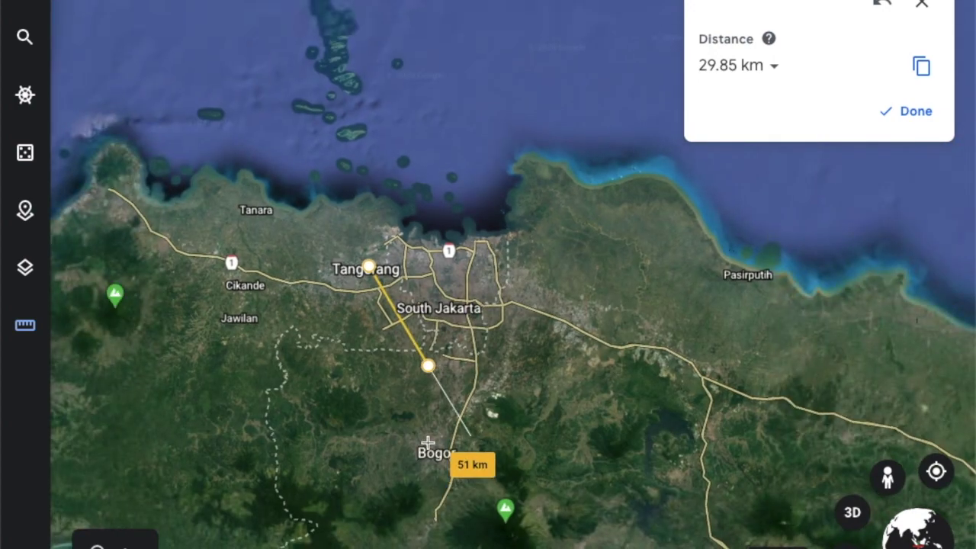
scroll(425, 443, "up", 2)
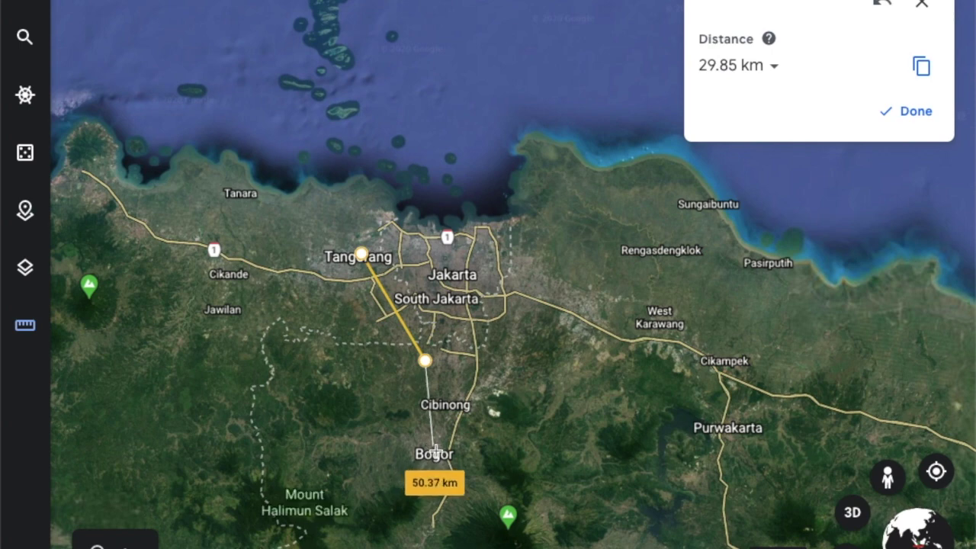
left_click(434, 448)
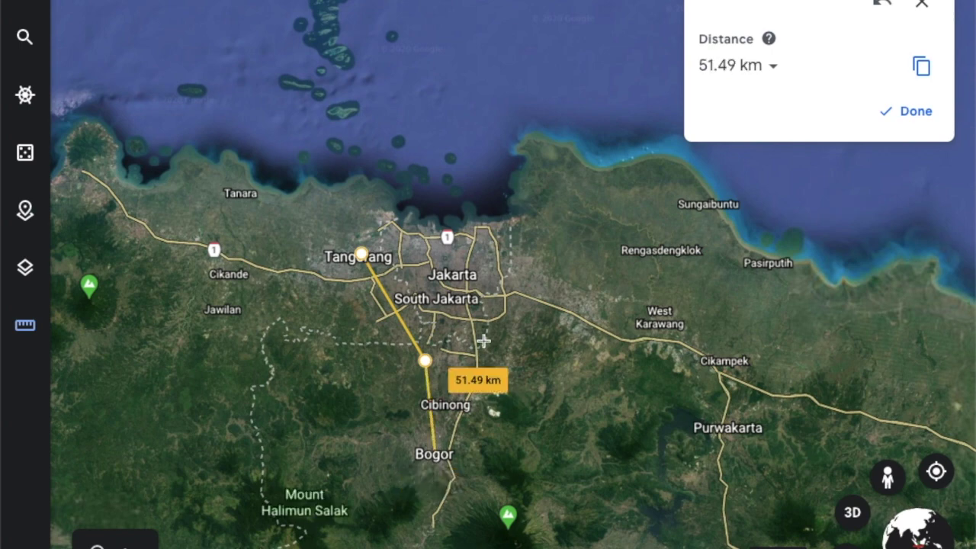
Continue the measured line from Bogor to Bekasi
scroll(483, 341, "up", 1)
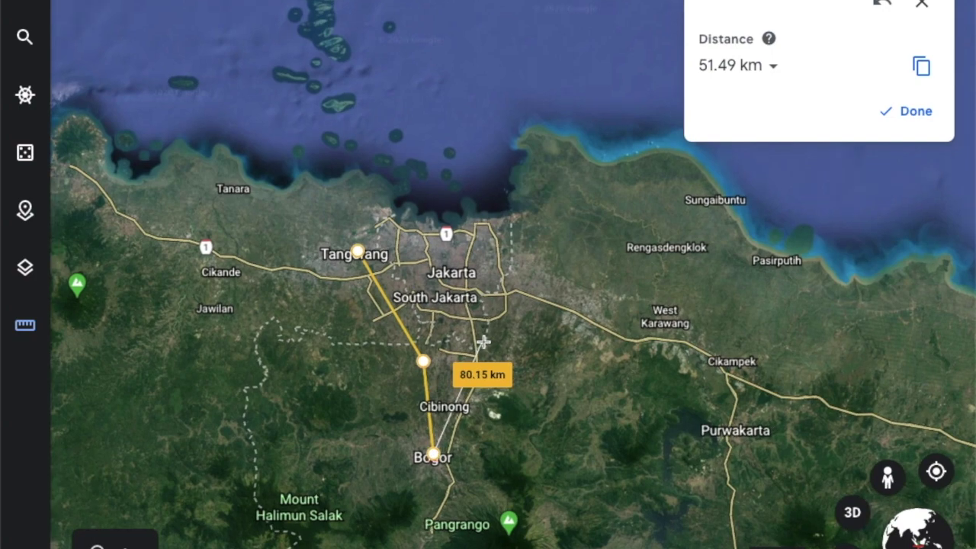
scroll(483, 340, "up", 2)
scroll(483, 340, "up", 2)
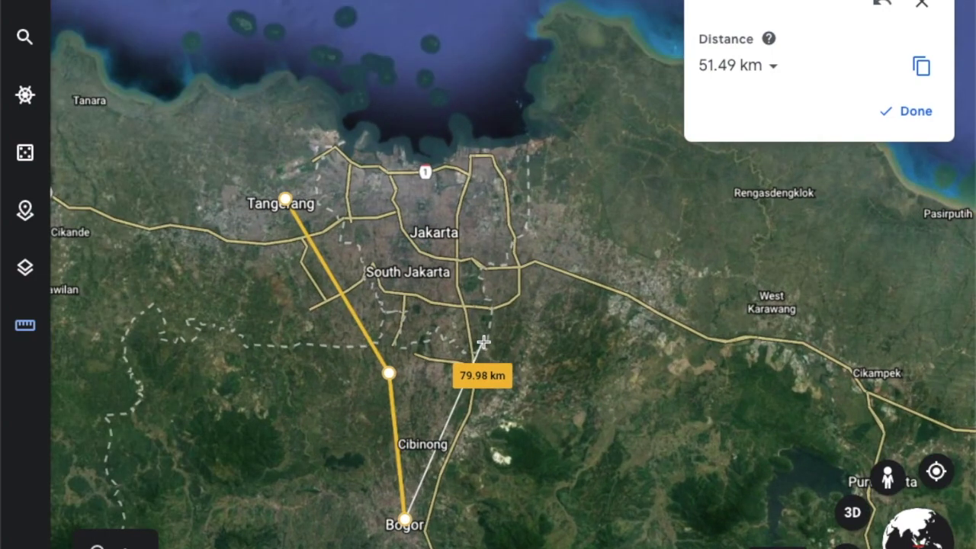
scroll(529, 202, "up", 1)
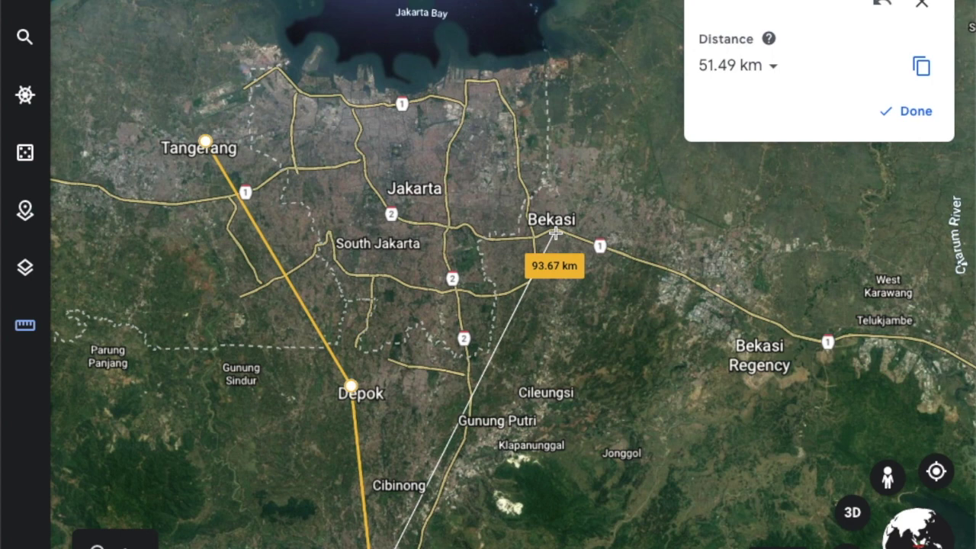
left_click(554, 232)
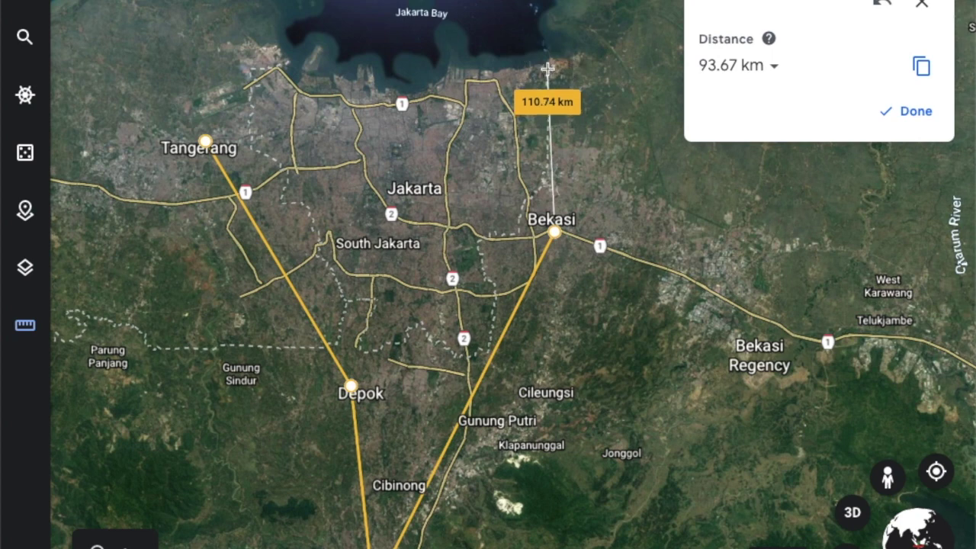
Continue the line from Bekasi with three points along Jakarta's north coast, close the shape at Tangerang to measure perimeter and area, and exit measuring
left_click(547, 69)
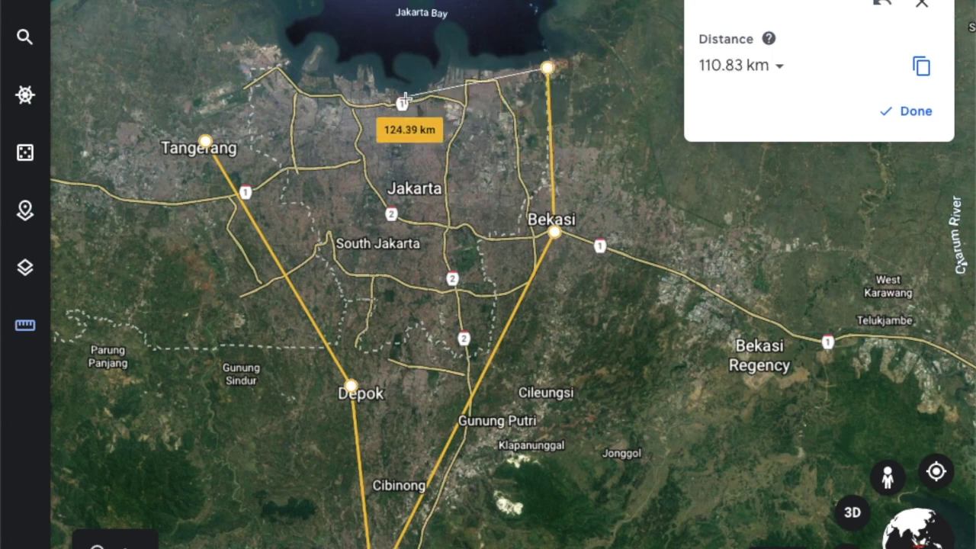
left_click(402, 102)
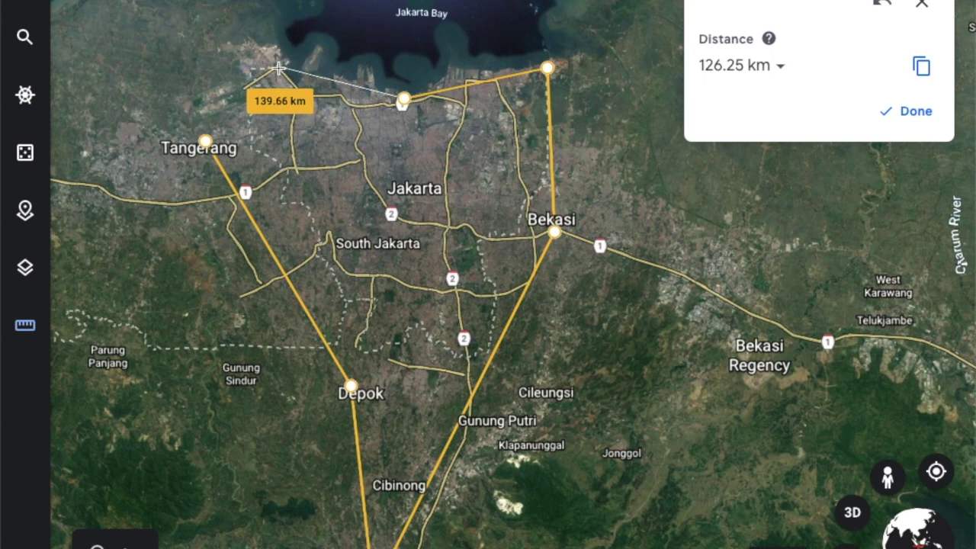
left_click(278, 67)
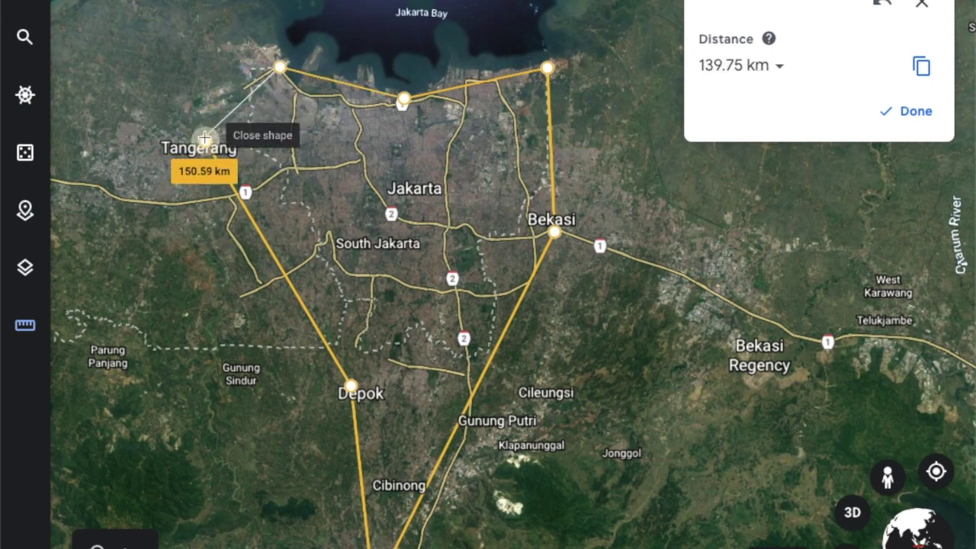
left_click(204, 137)
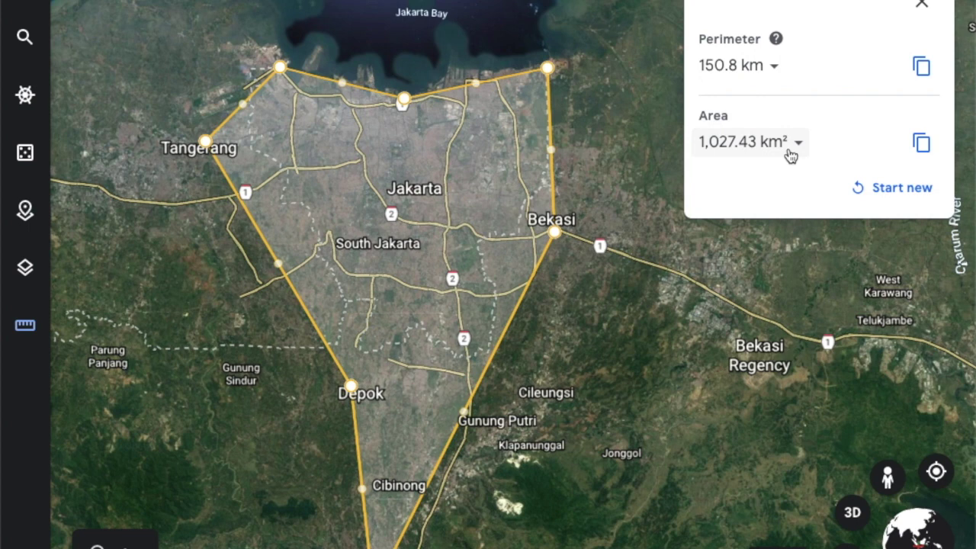
left_click(924, 8)
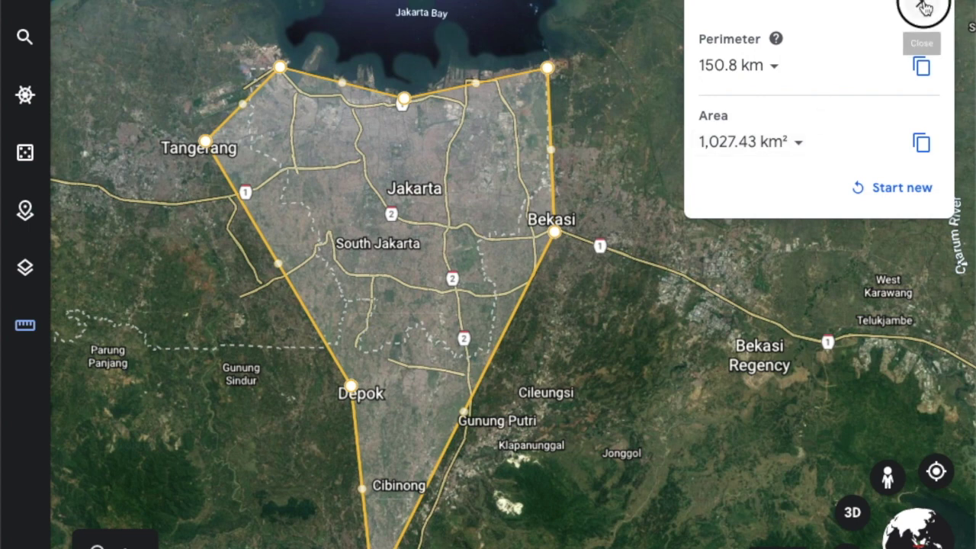